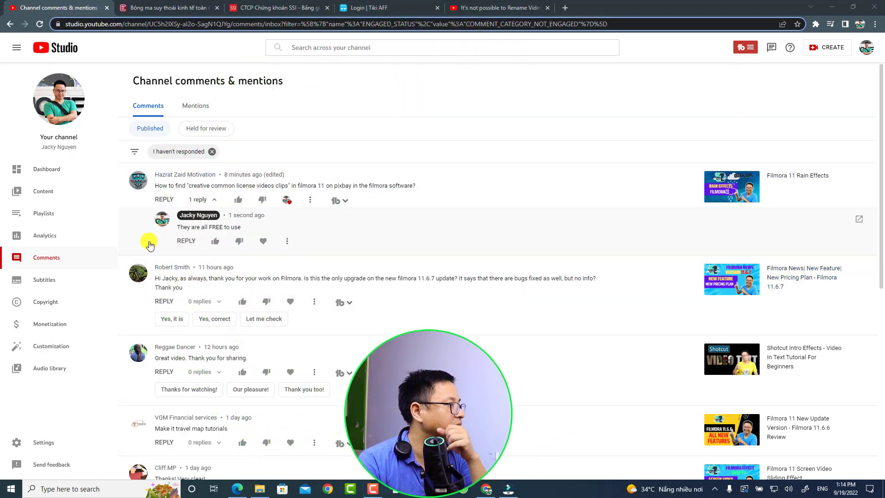
- Open the YouTube Studio Audio library and sort tracks by shortest duration
left_click(50, 368)
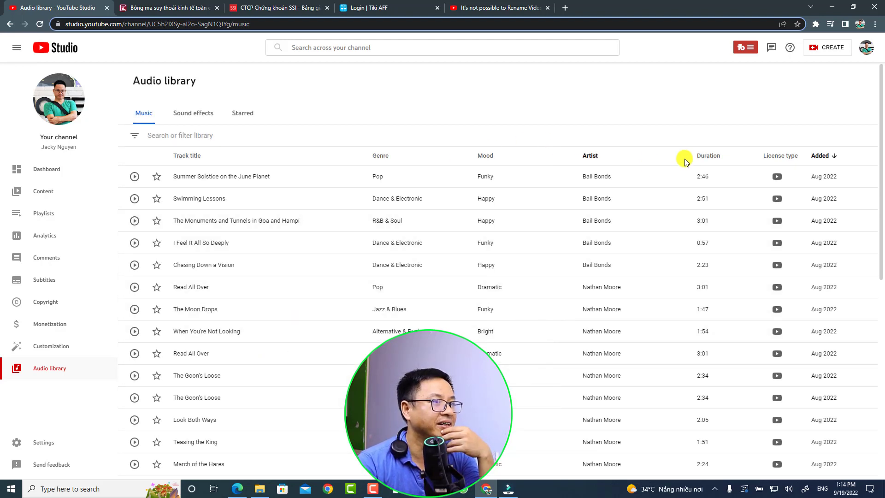
left_click(705, 156)
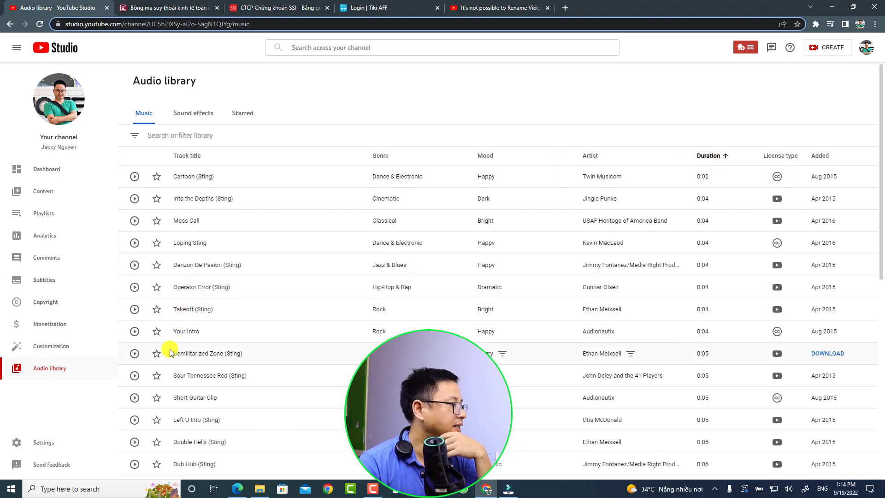
scroll(169, 353, "down", 2)
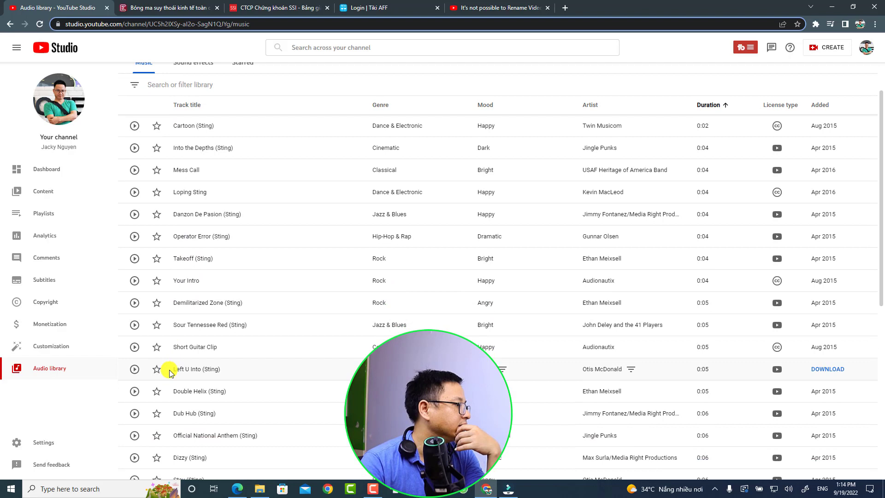
scroll(170, 372, "down", 1)
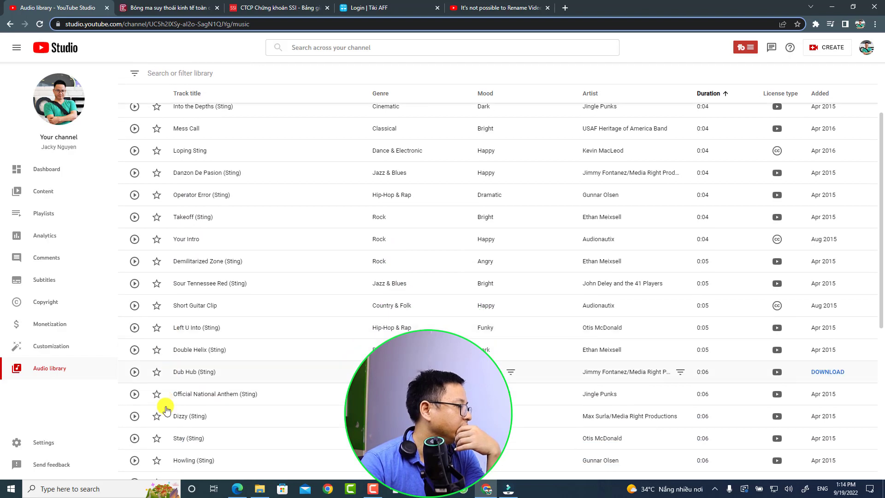
- Preview the Dizzy (Sting) track and download it as an MP3
left_click(135, 417)
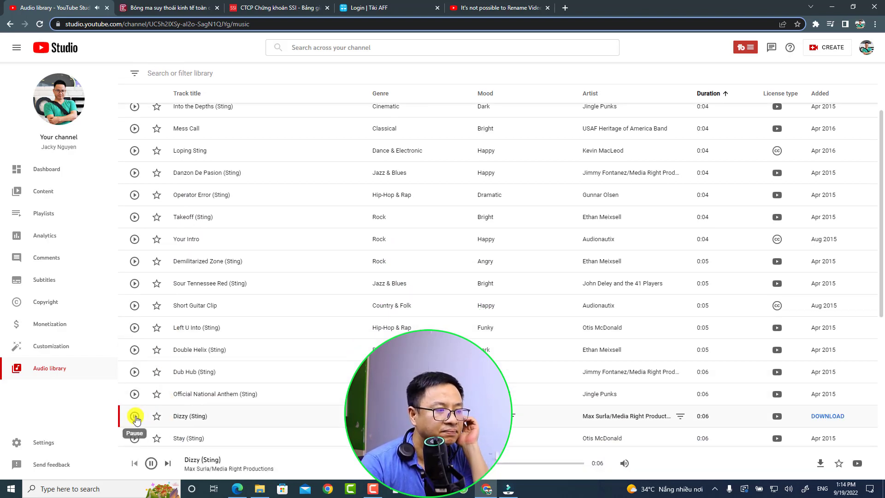
left_click(135, 417)
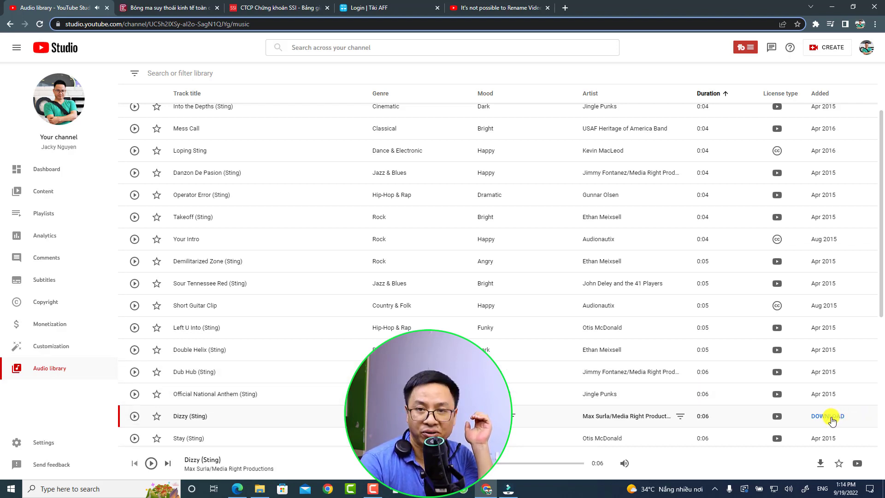
left_click(829, 417)
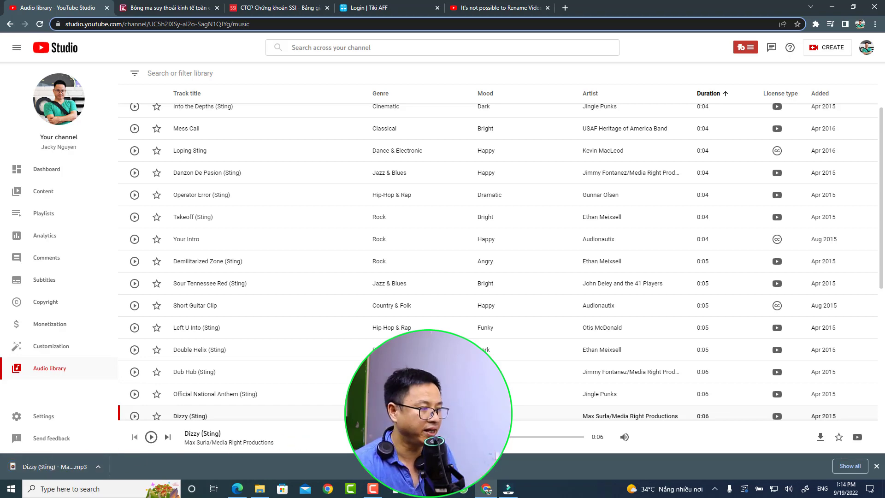
left_click(507, 488)
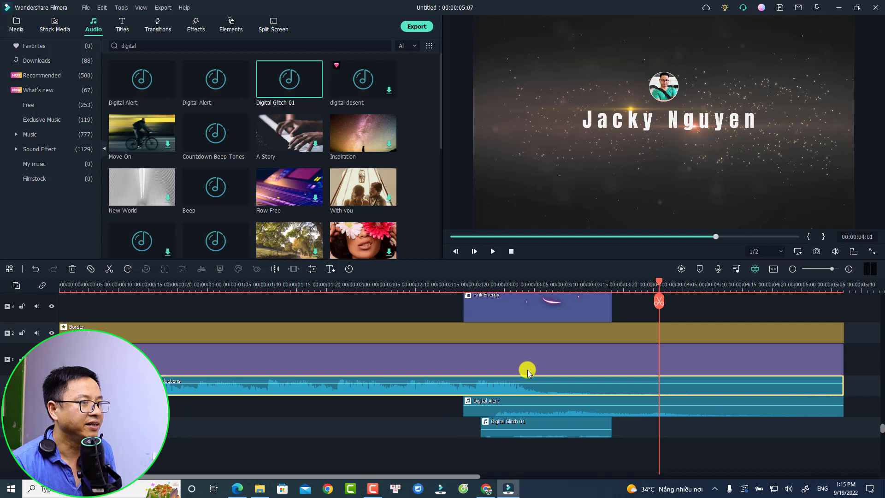
- Play the existing intro from the start, then delete every clip to empty the timeline
scroll(527, 371, "up", 2)
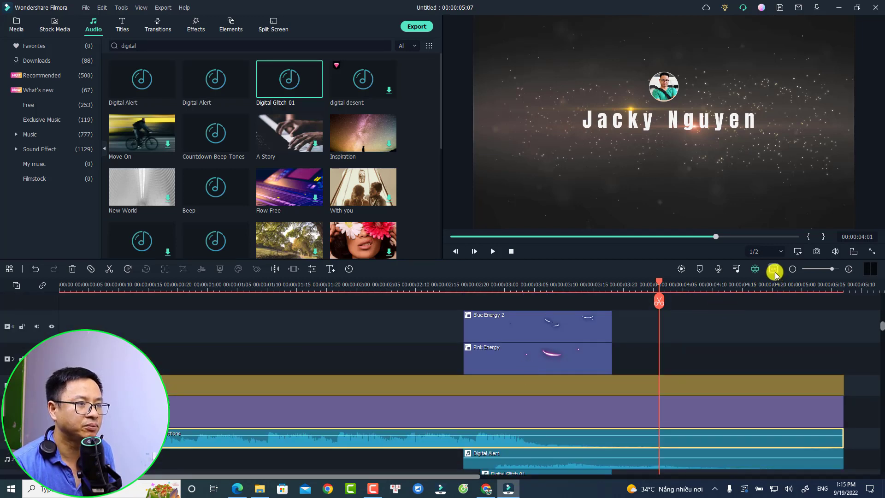
left_click(60, 288)
key("space")
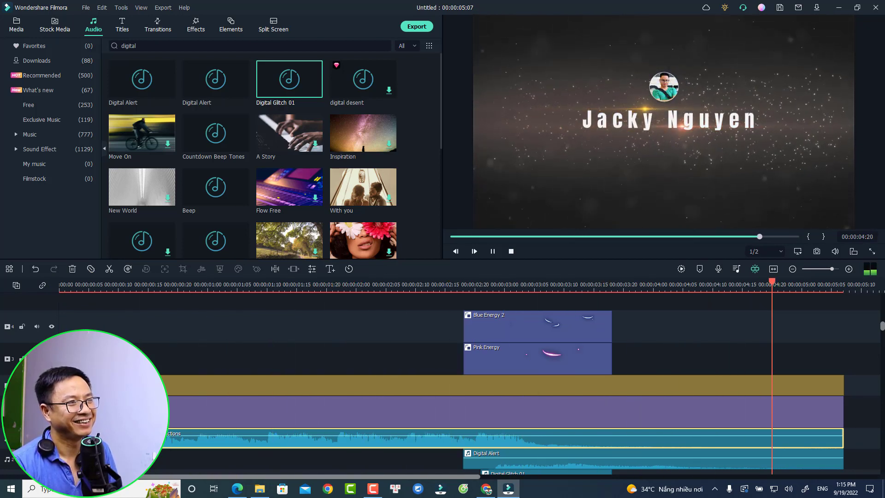
key("space")
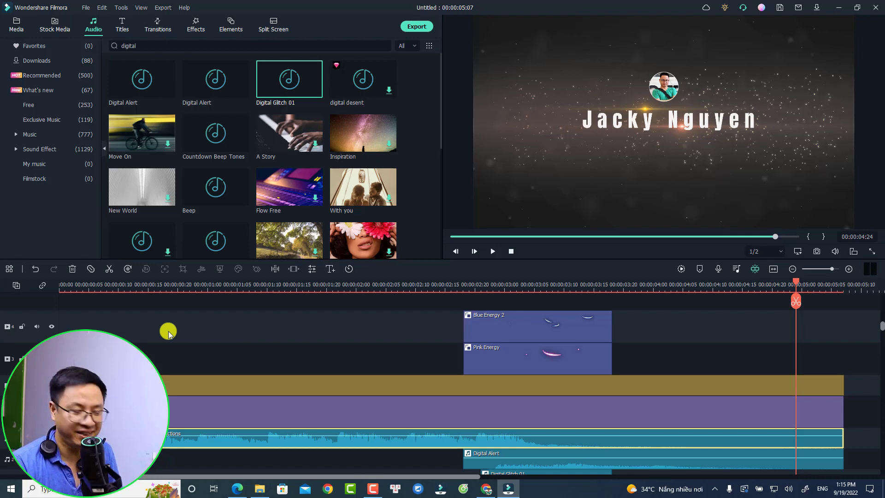
key("ctrl+a")
key("Delete")
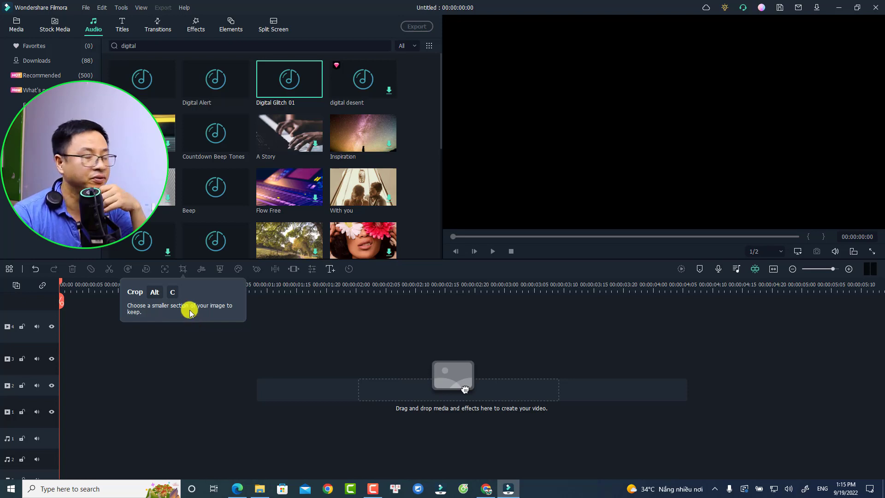
- Import the Dizzy (Sting) MP3 from the Downloads folder into the project media
left_click(17, 25)
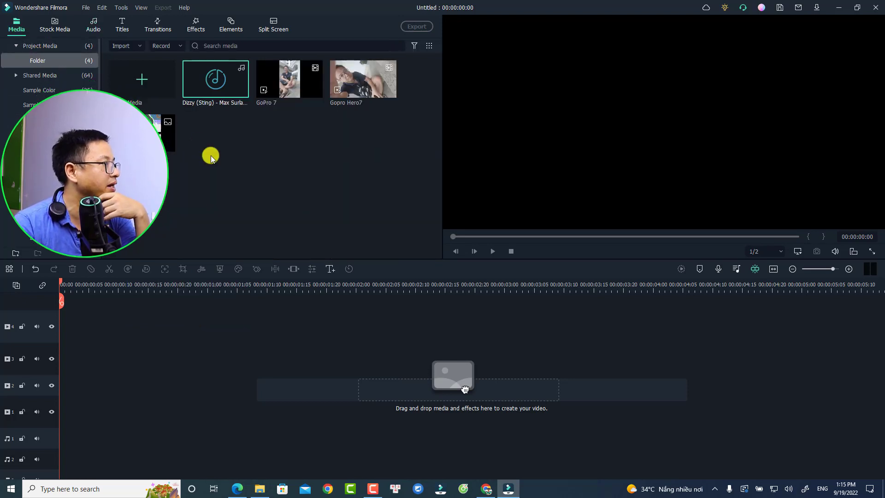
left_click(216, 172)
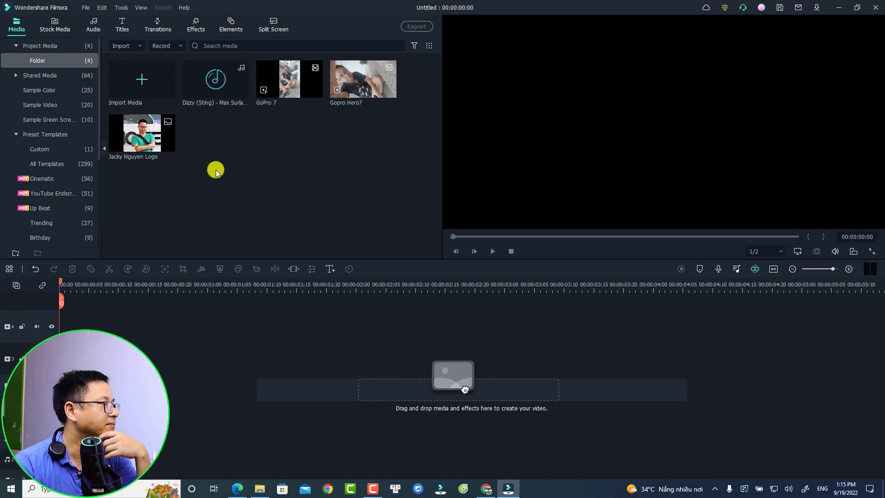
double_click(216, 172)
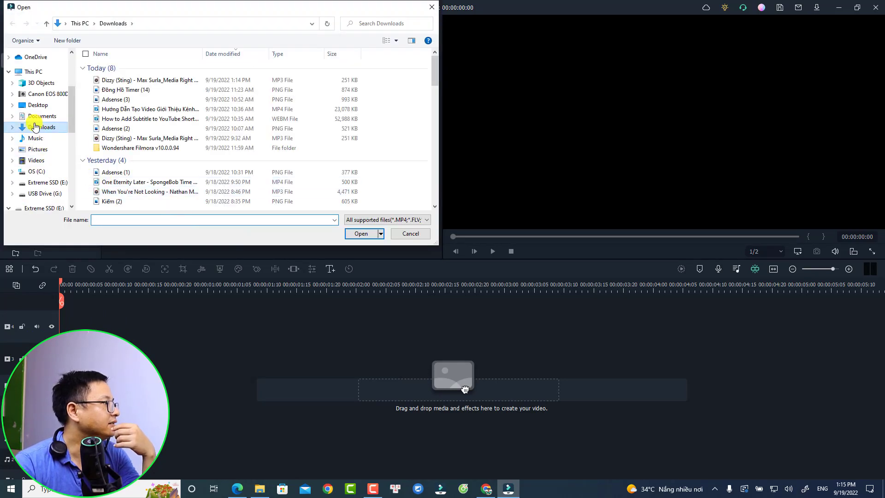
left_click(118, 83)
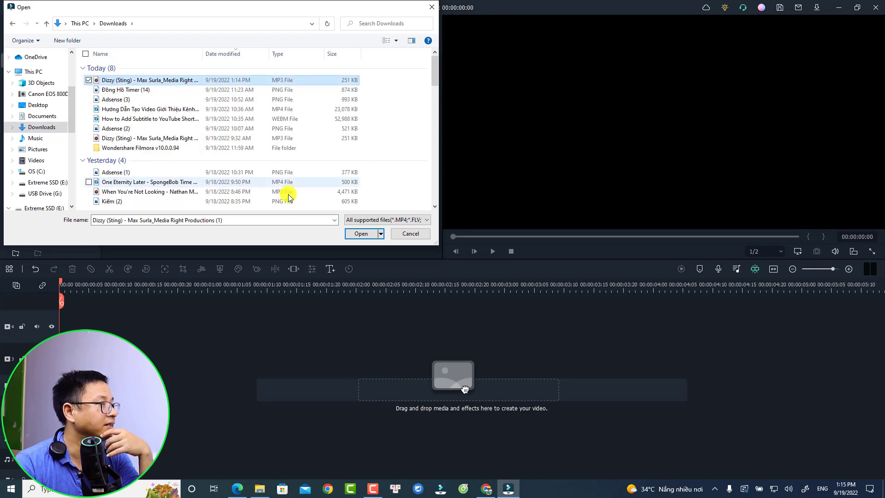
left_click(360, 234)
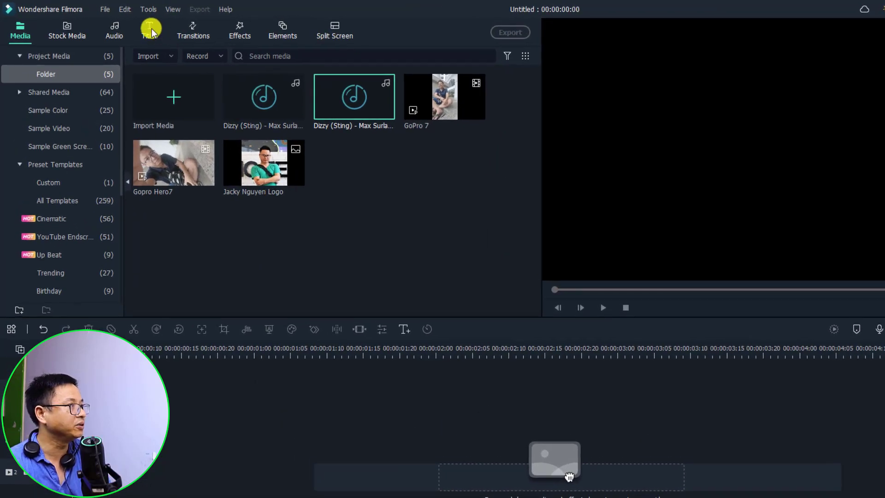
- Place Fire Particle Pack Title 07 on video track 1 and preview its YOUR TITLE animation
left_click(150, 30)
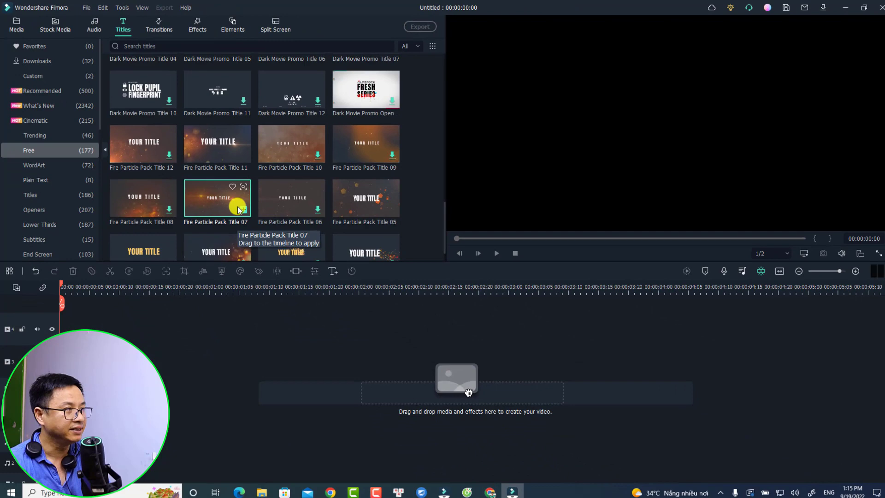
left_click_drag(273, 249, 108, 463)
left_click_drag(90, 379, 64, 410)
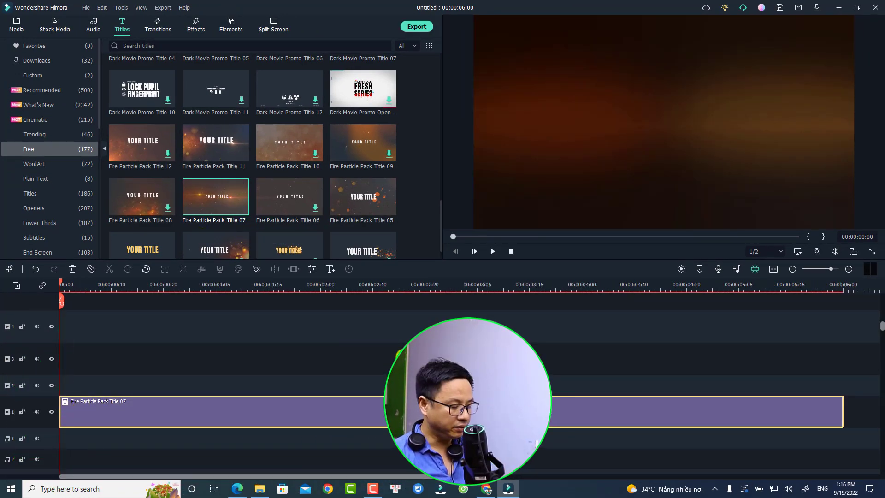
key("space")
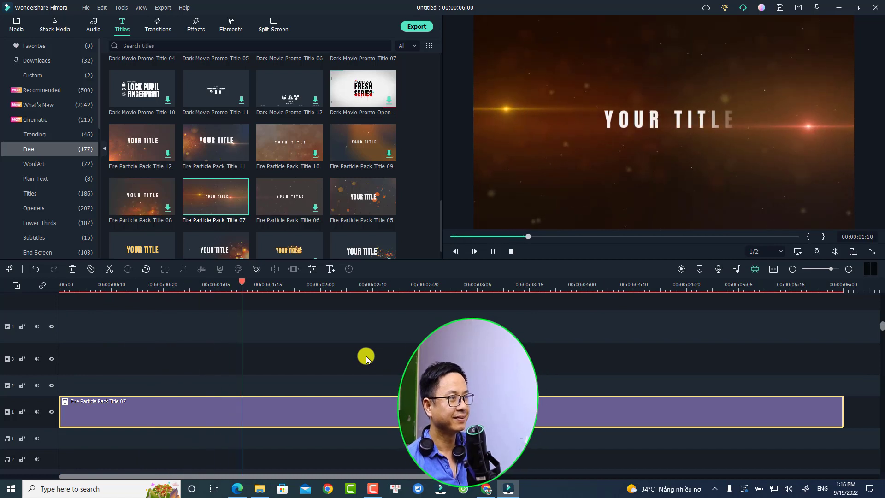
key("space")
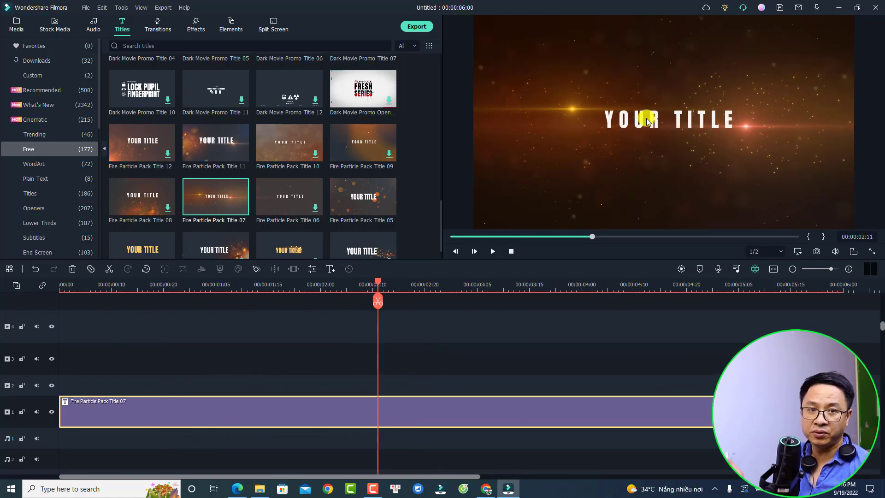
- Open the fire title in the Advanced Text Edit window
double_click(282, 413)
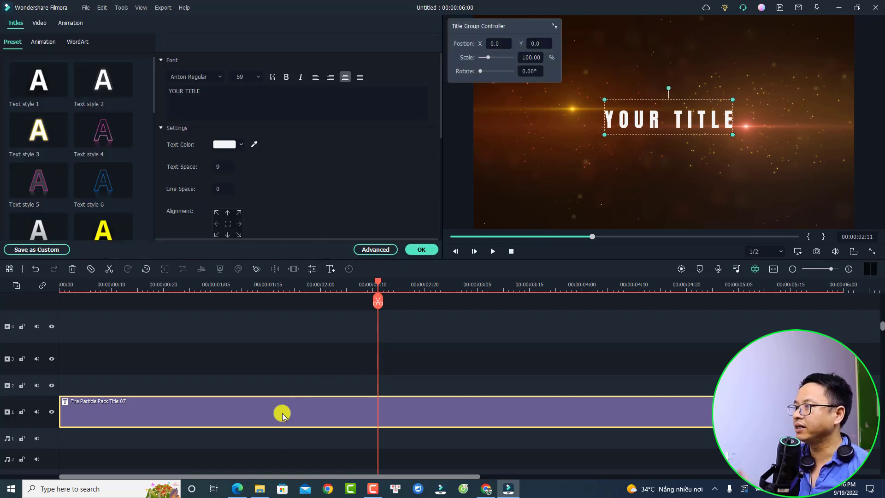
left_click(376, 249)
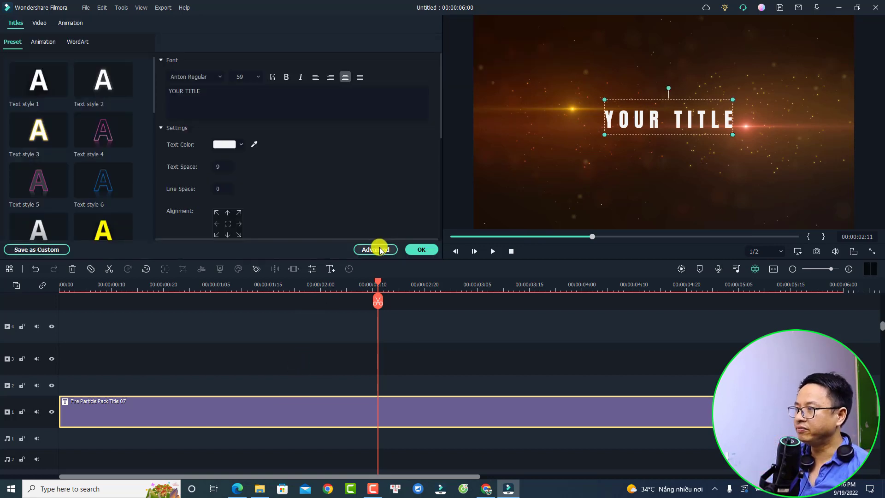
left_click(384, 252)
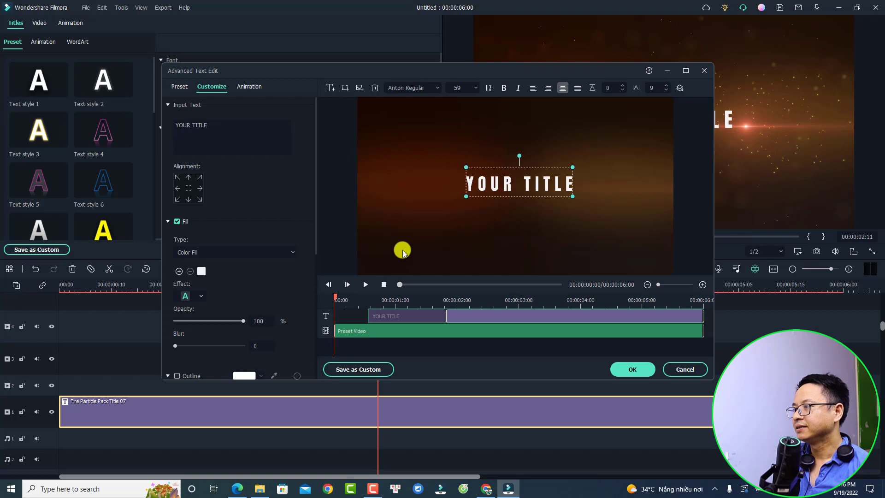
- Replace the YOUR TITLE placeholder with the creator's full name and preview the animation
double_click(513, 189)
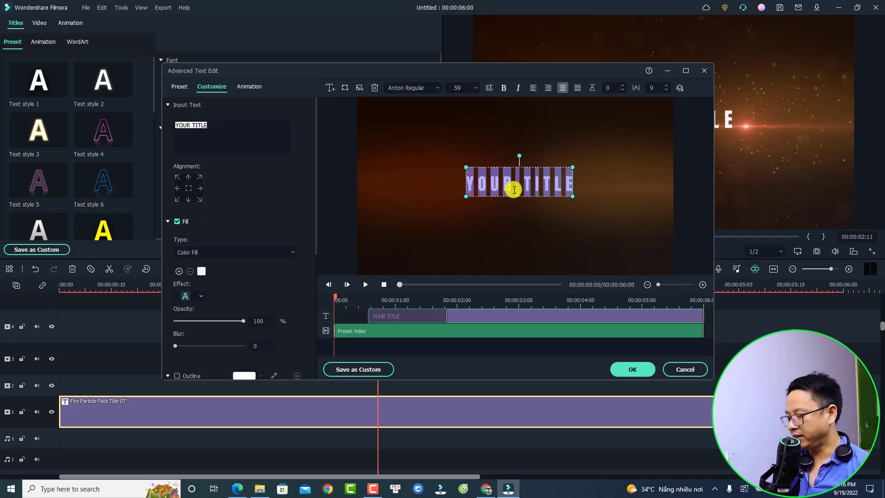
type("Jacky N")
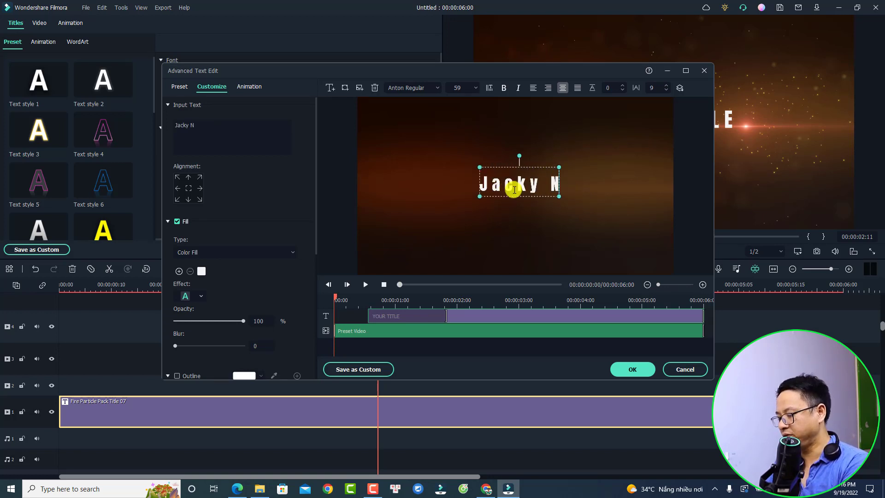
type("guyen")
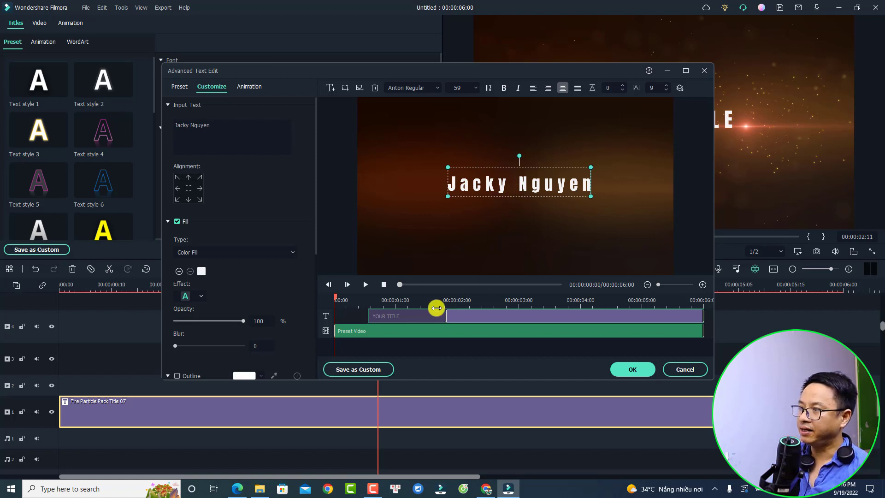
left_click(411, 351)
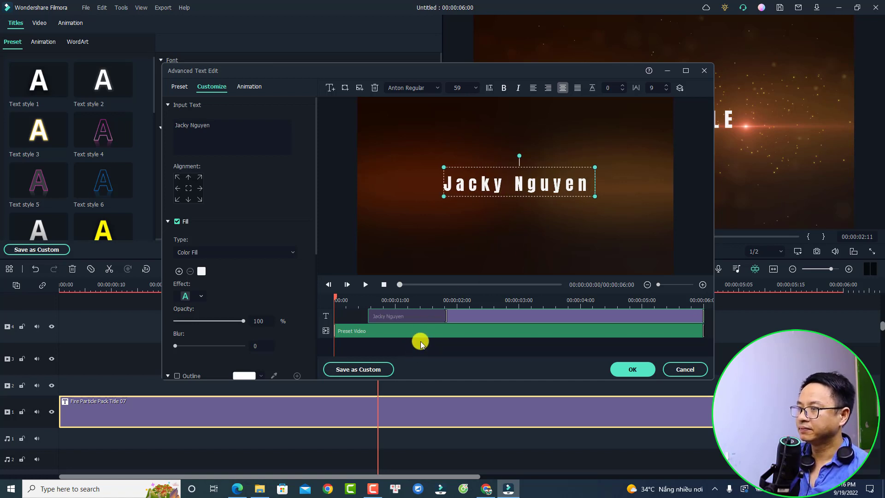
left_click(405, 344)
key("space")
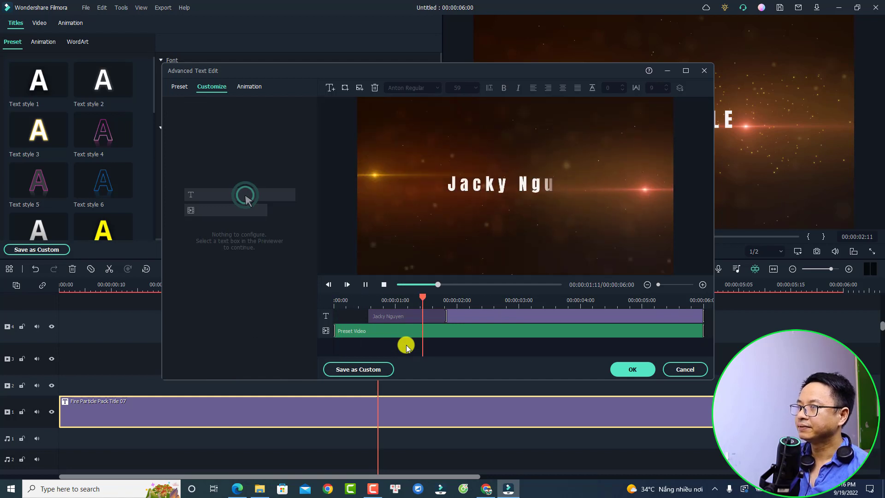
key("space")
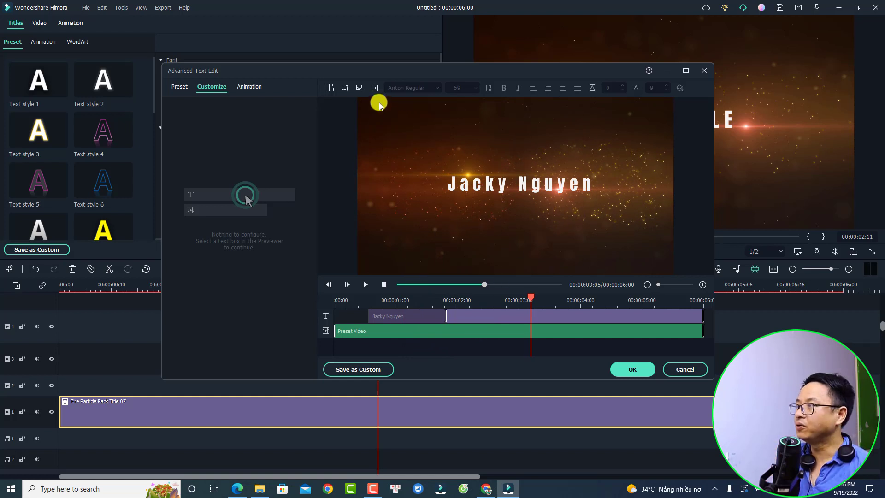
- Insert the logo image from the Desktop into the title
left_click(360, 88)
left_click(199, 167)
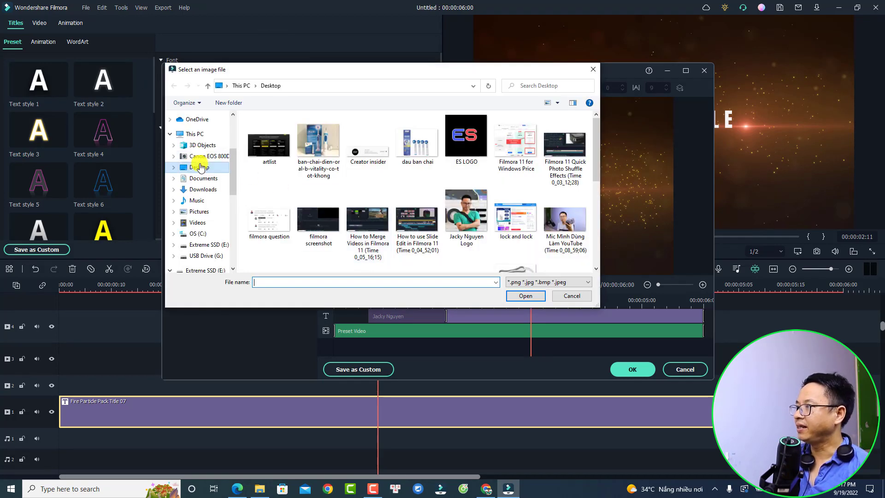
left_click(468, 218)
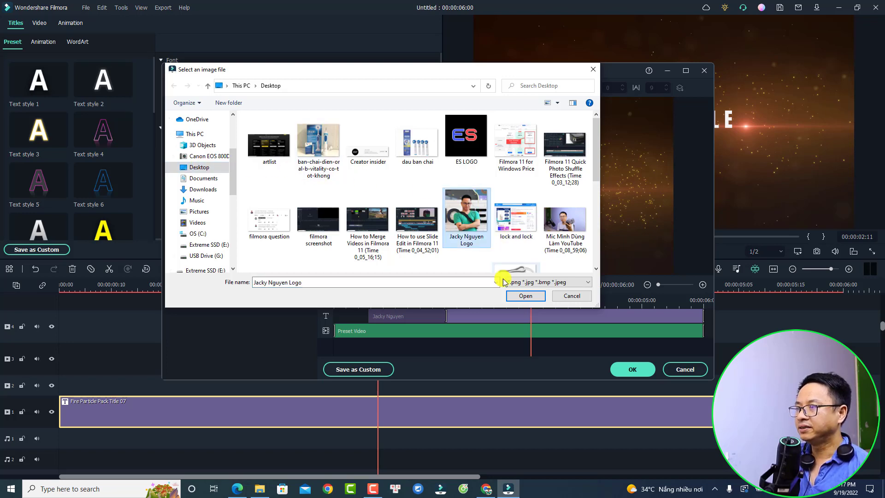
left_click(526, 296)
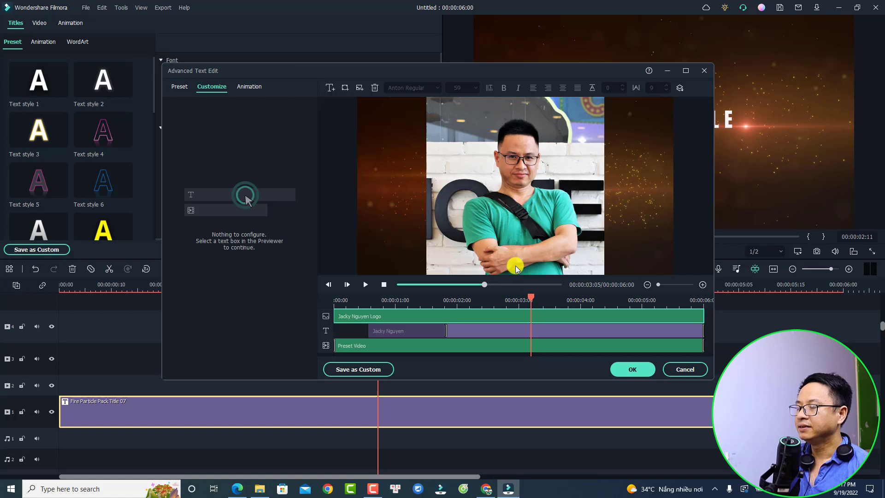
- Shrink the logo and position it just above the name text
left_click(527, 205)
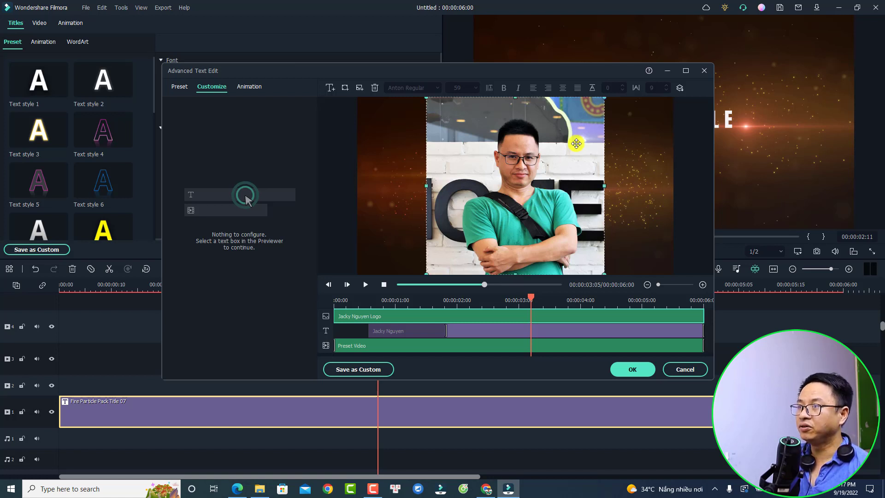
left_click_drag(603, 97, 521, 155)
left_click_drag(539, 123, 521, 160)
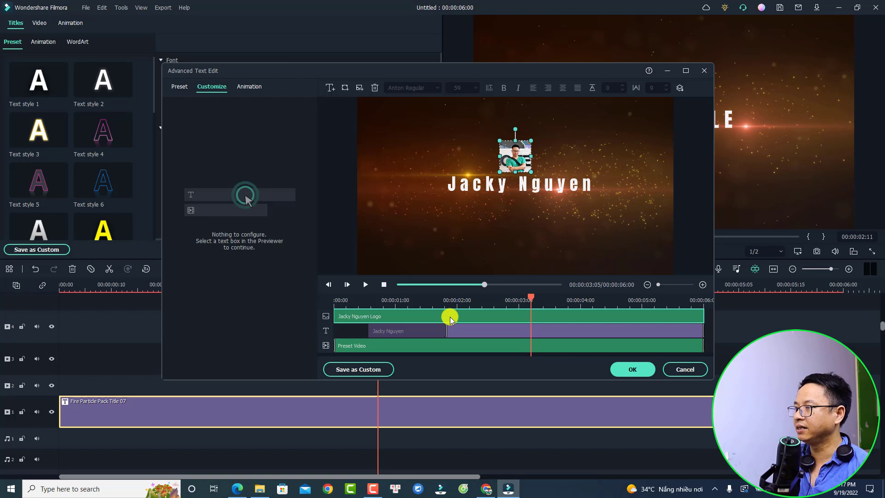
- Apply the Pinwheel animation to the logo, stretch its out animation to the 6-second end, and confirm
left_click(248, 92)
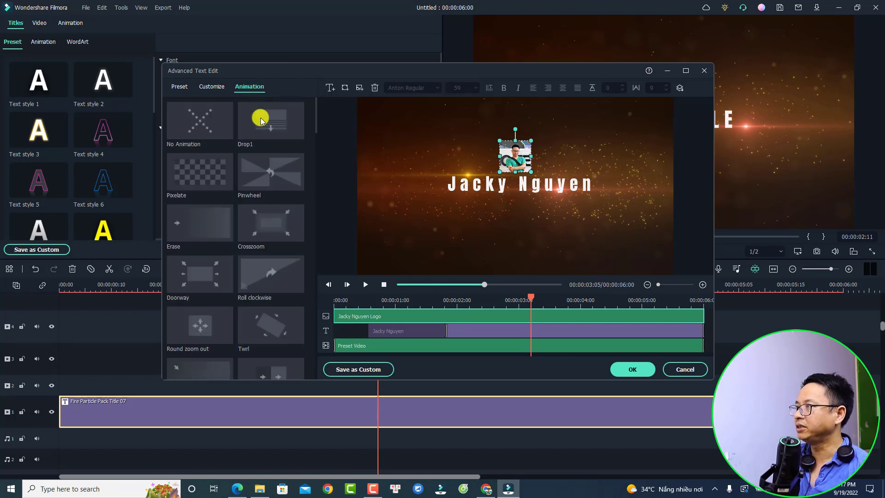
double_click(260, 180)
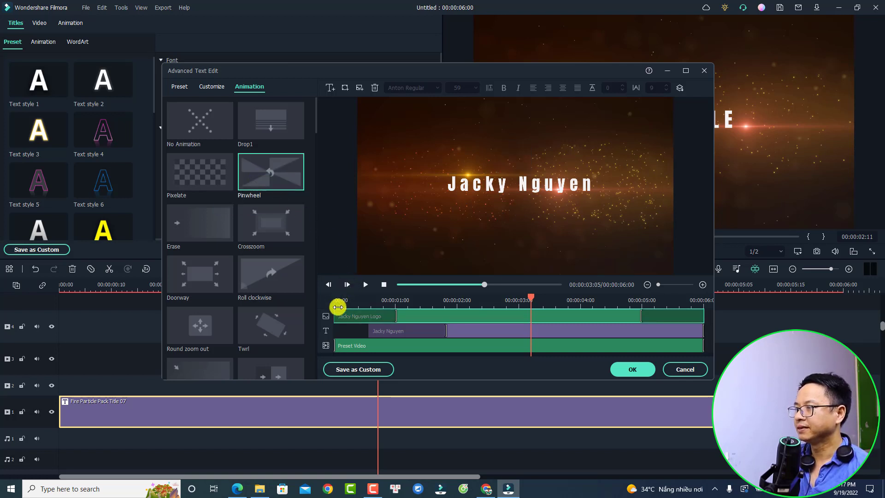
left_click(338, 300)
key("space")
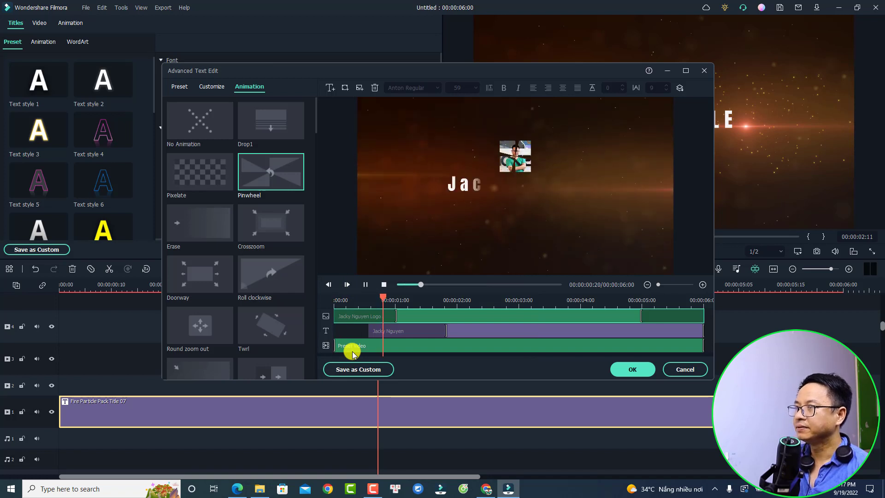
key("space")
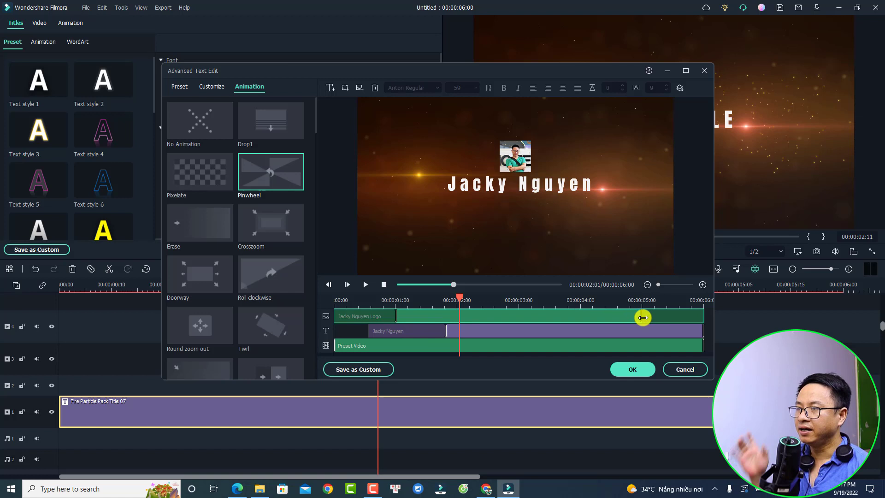
left_click_drag(643, 317, 702, 320)
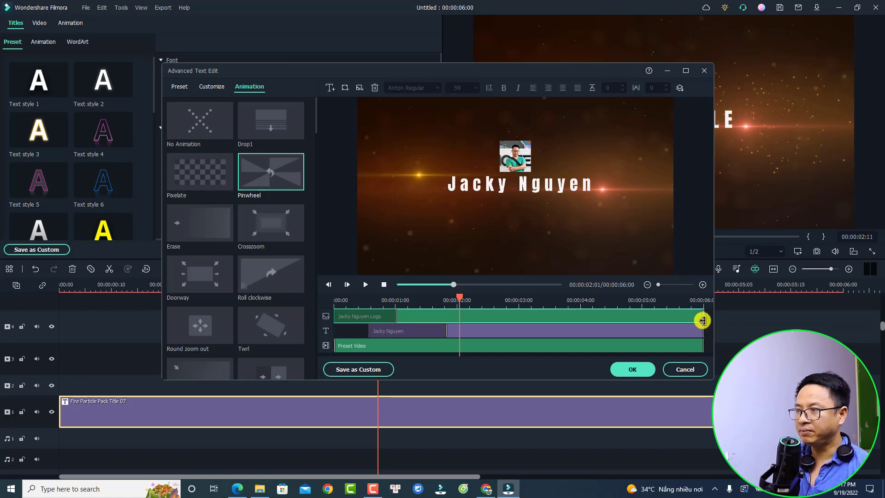
left_click(616, 371)
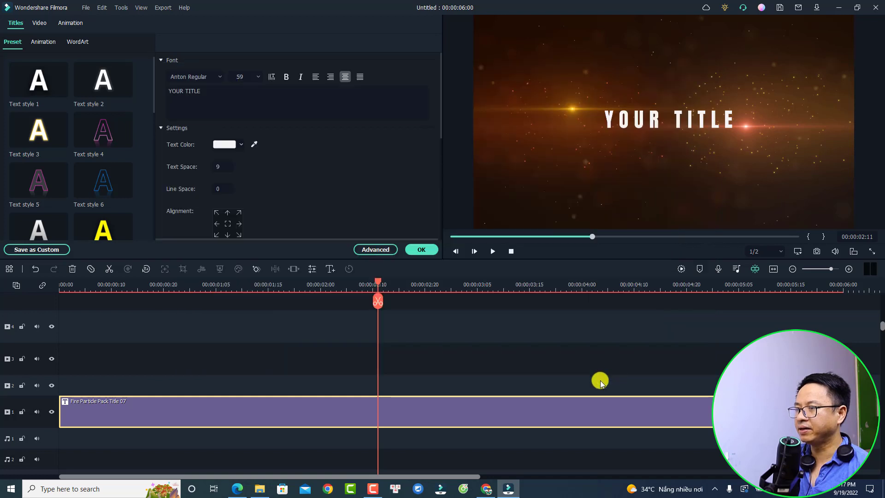
- Replay the title from the start, then select the logo to show its Image settings
left_click(60, 286)
key("space")
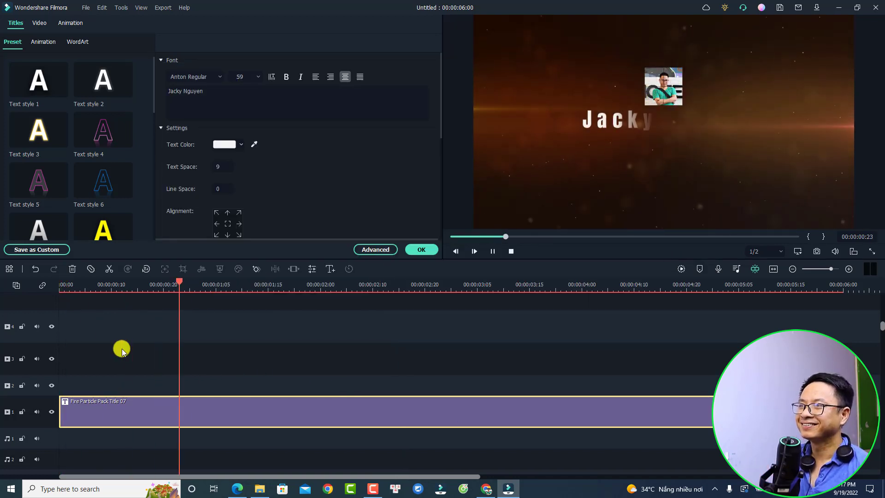
key("space")
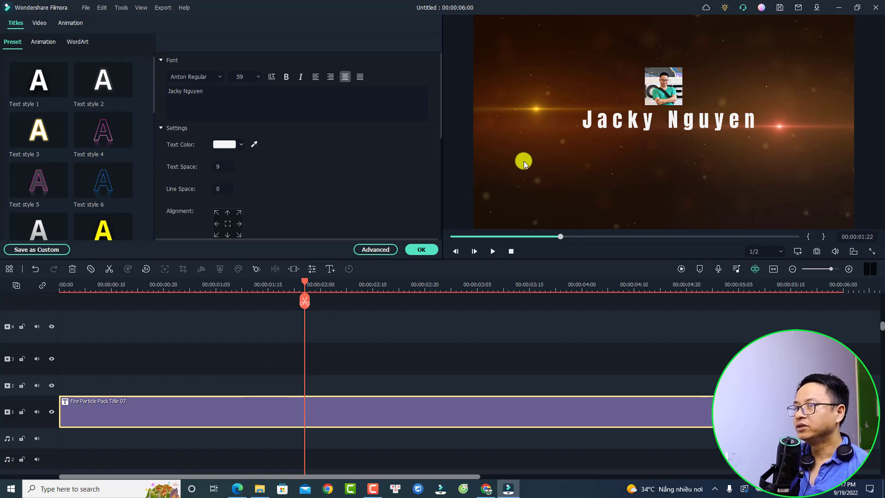
left_click(665, 93)
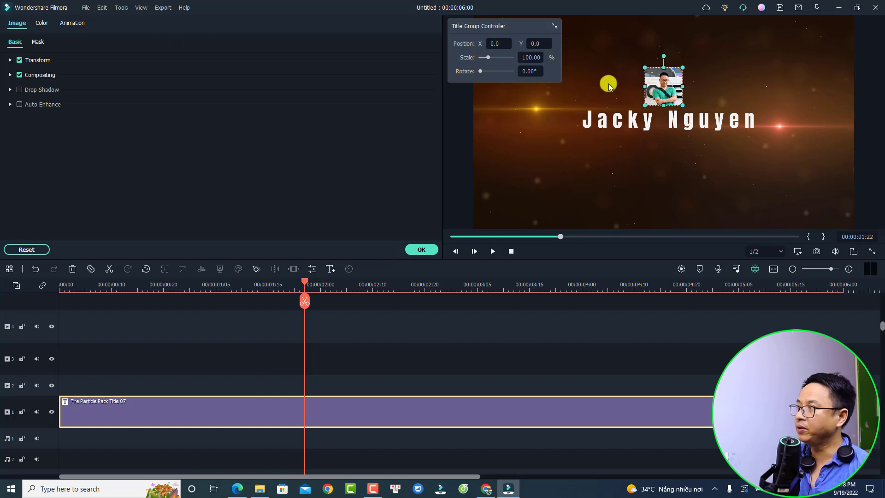
- Crop the logo with a circle mask at 52.63% width and 51.64% height, then confirm
left_click(39, 44)
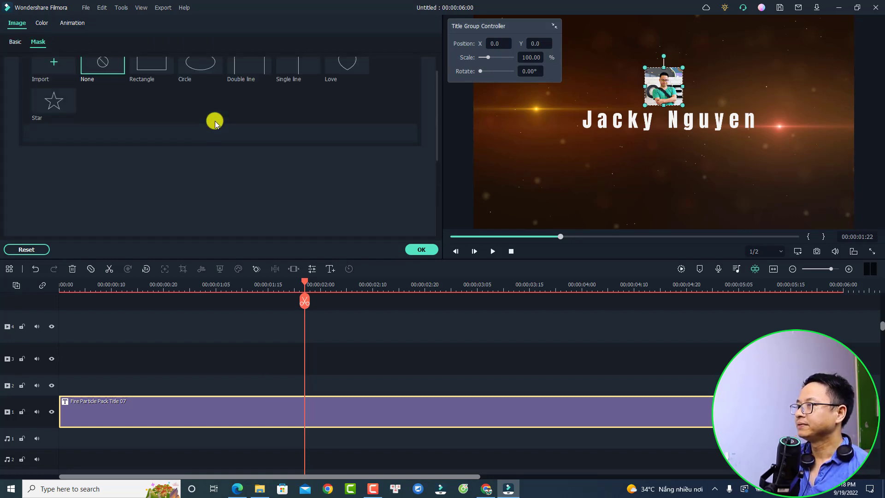
scroll(215, 122, "up", 1)
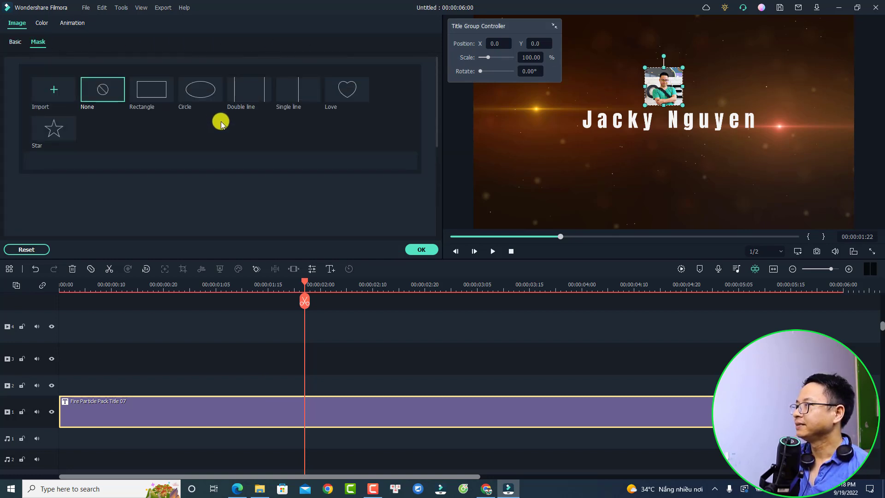
left_click(193, 95)
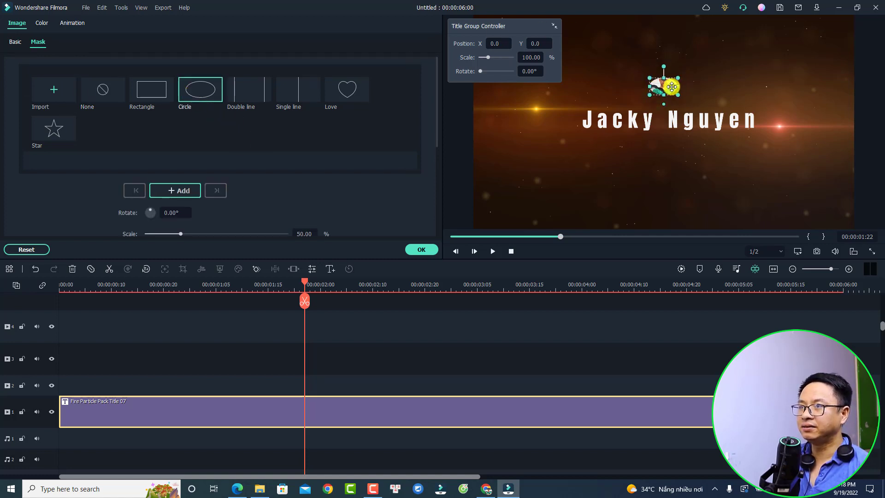
scroll(395, 134, "down", 4)
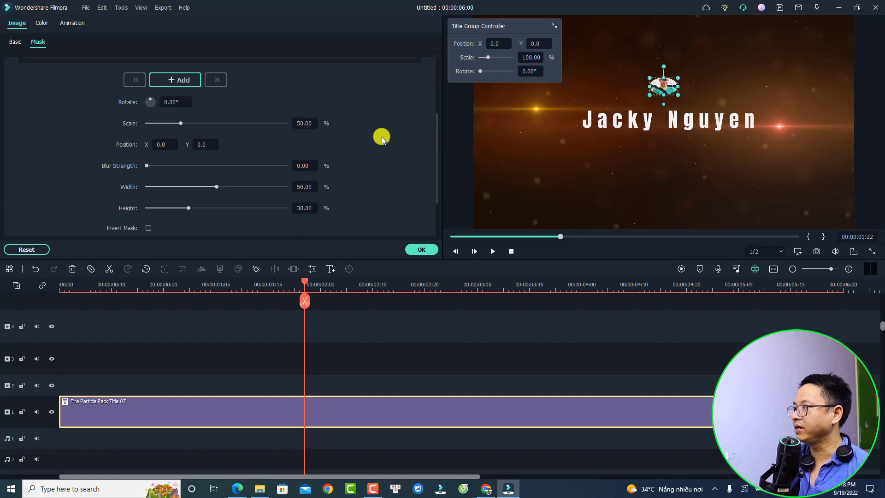
left_click_drag(190, 210, 221, 217)
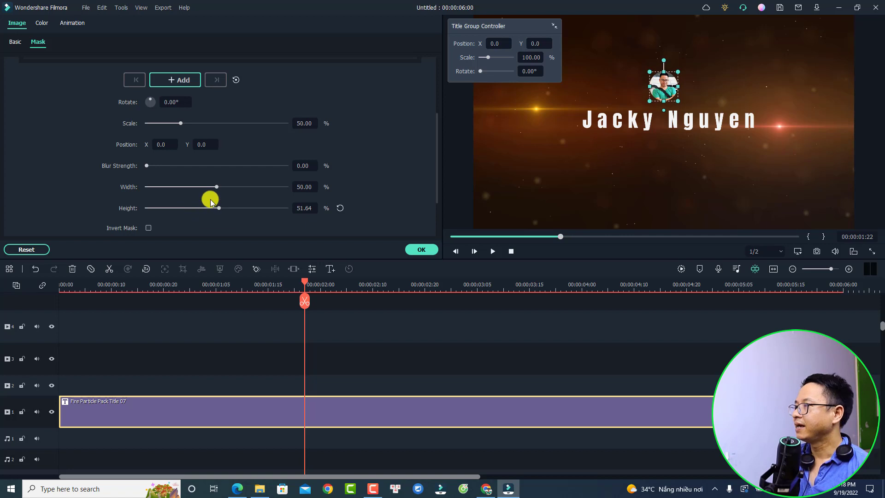
left_click_drag(218, 187, 220, 189)
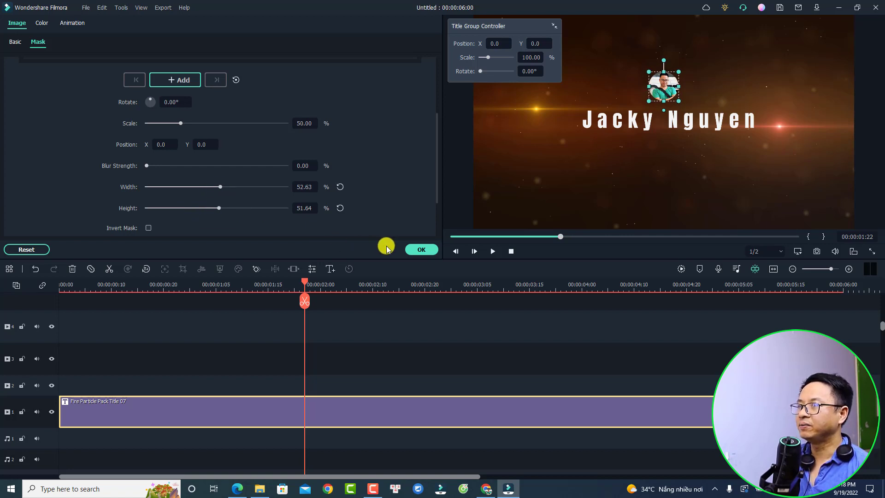
left_click(416, 250)
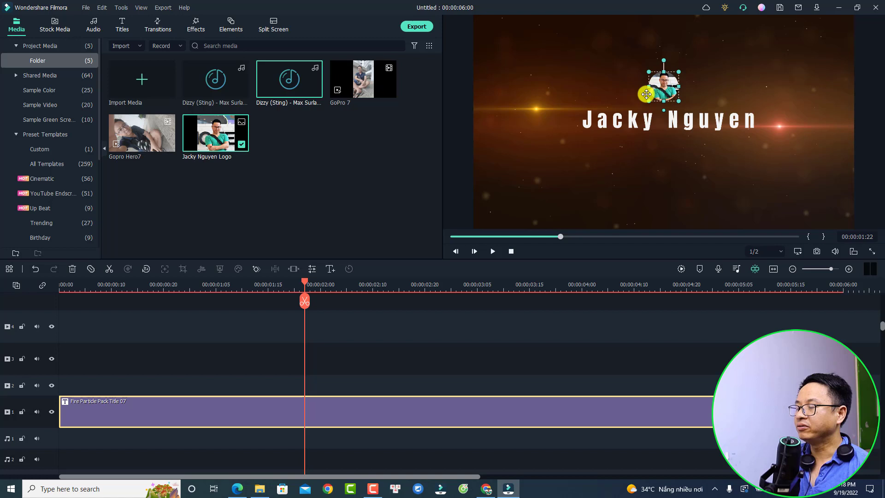
- Drop the Border effect onto video track 2 and stretch it to 00:00:06:00
left_click(194, 27)
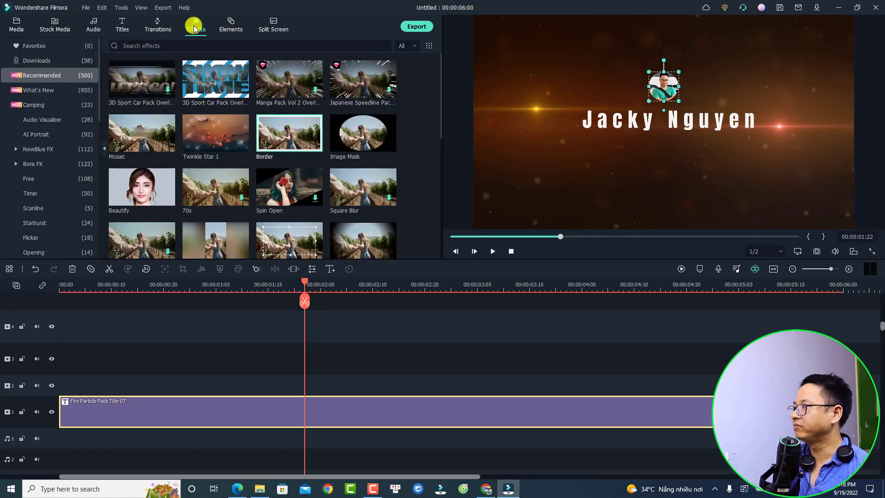
left_click(264, 139)
left_click(31, 76)
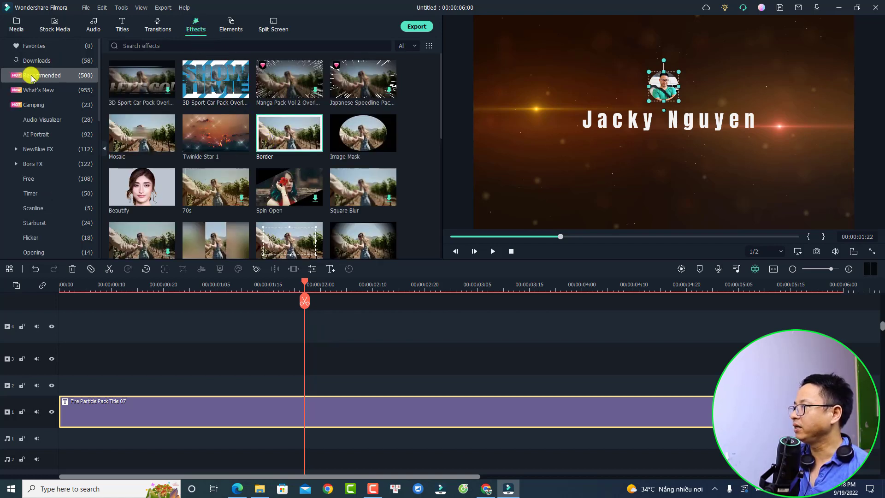
left_click_drag(263, 134, 57, 381)
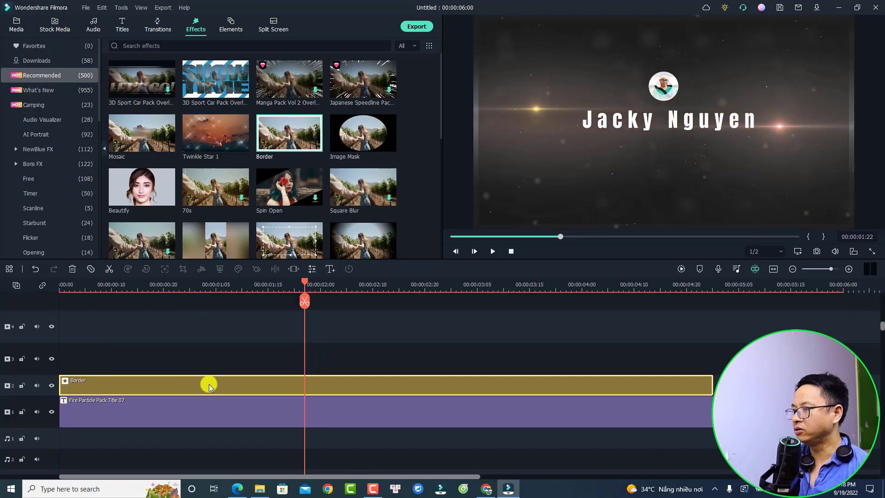
left_click_drag(711, 385, 843, 385)
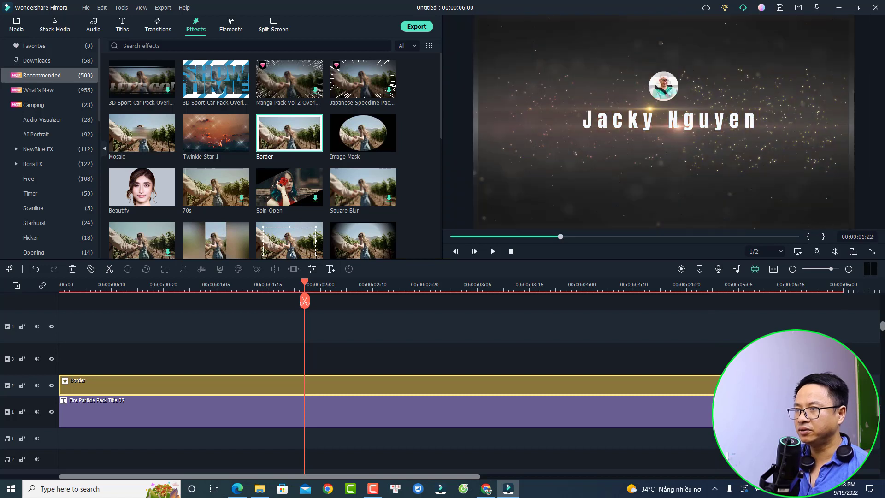
- Thin the Border clip's size from 1.00 down to 0.50 and confirm it with OK
double_click(329, 384)
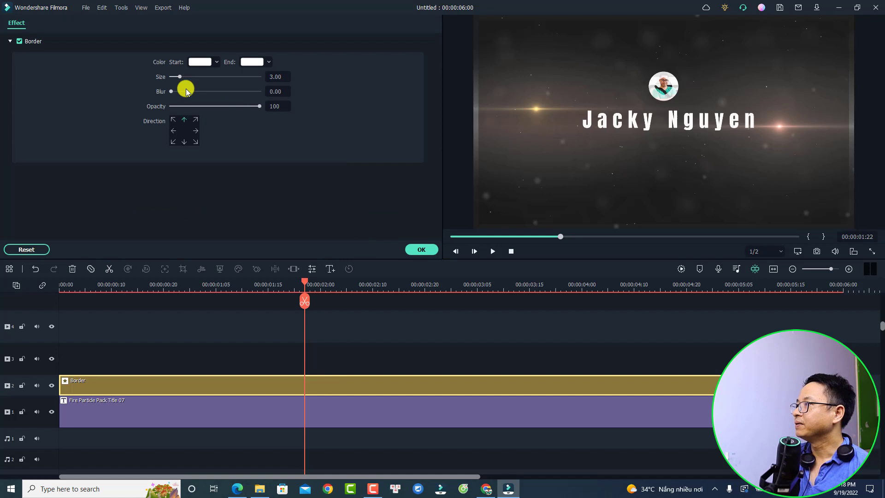
left_click_drag(179, 79, 176, 79)
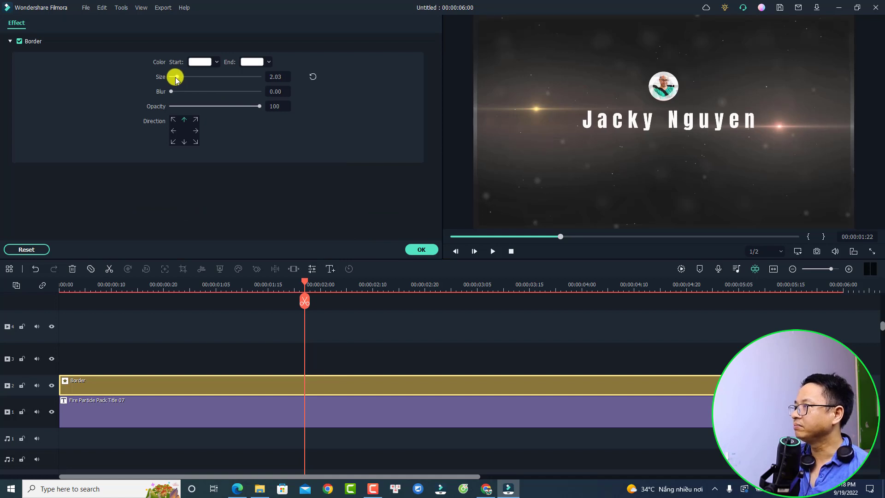
left_click(273, 77)
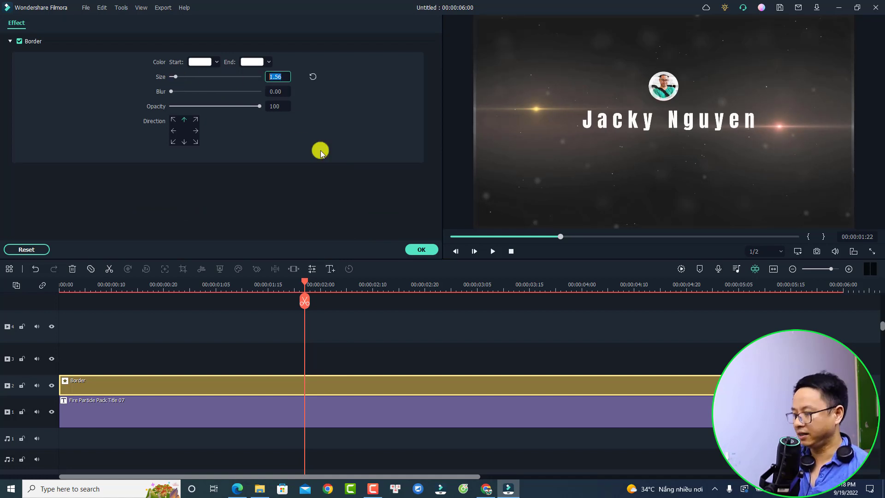
type("1")
key("Return")
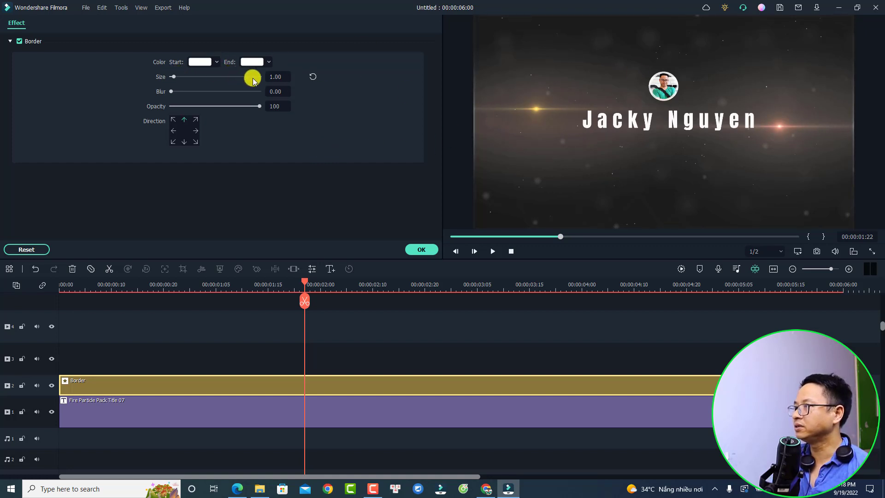
left_click(278, 77)
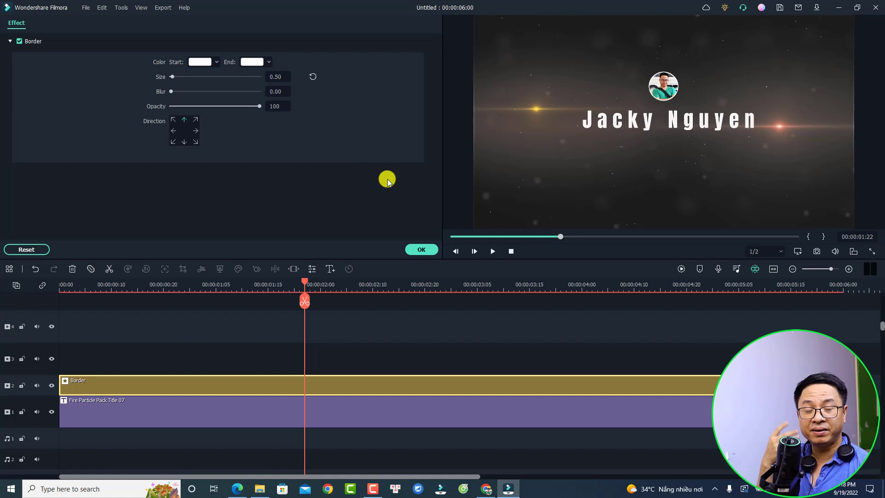
left_click(425, 253)
left_click(60, 285)
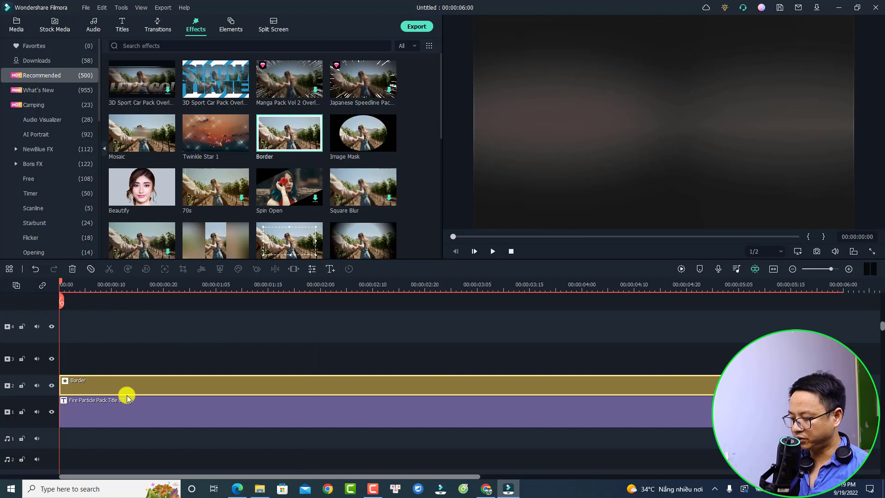
- Preview the bordered Jacky Nguyen intro from the start, then bring up the Elements library
key("space")
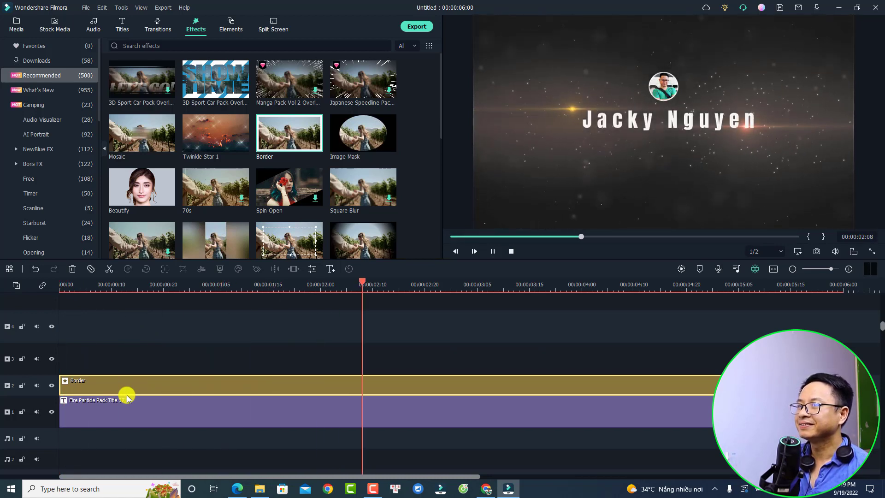
key("space")
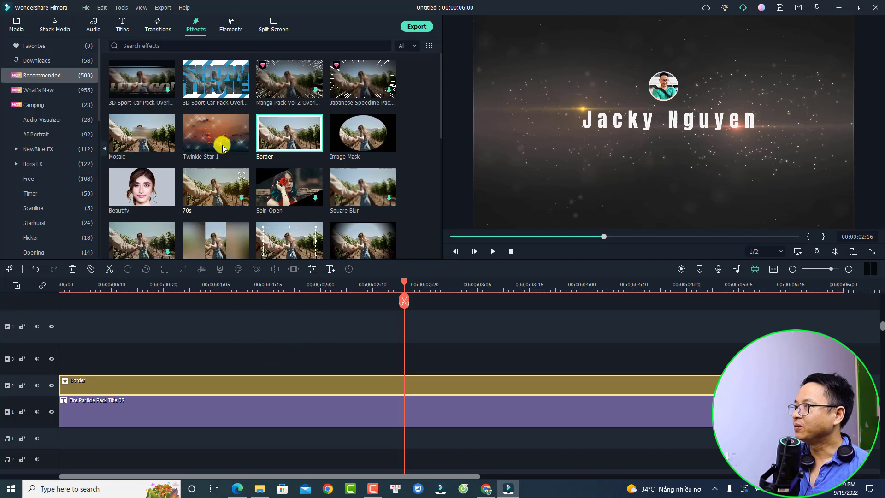
left_click(224, 24)
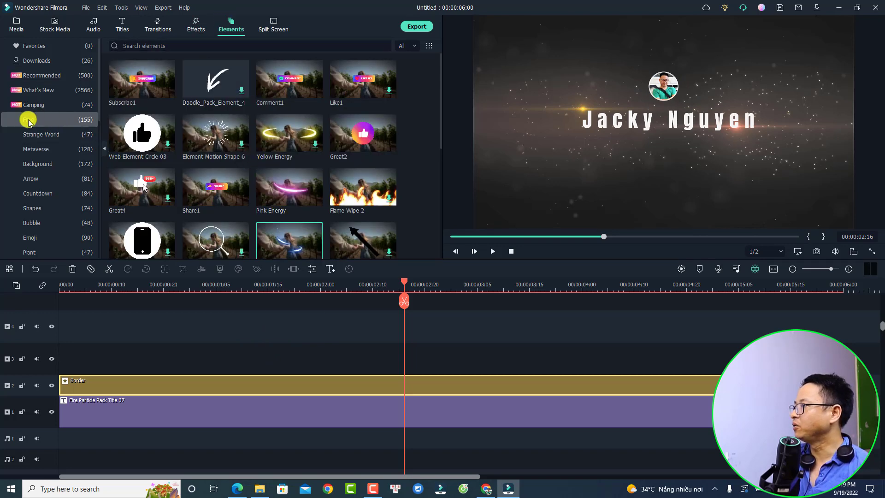
- Place Pink Energy on track 3, preview it from 00:00:02:05, and select its streak at 00:00:03:05
mouse_move(267, 194)
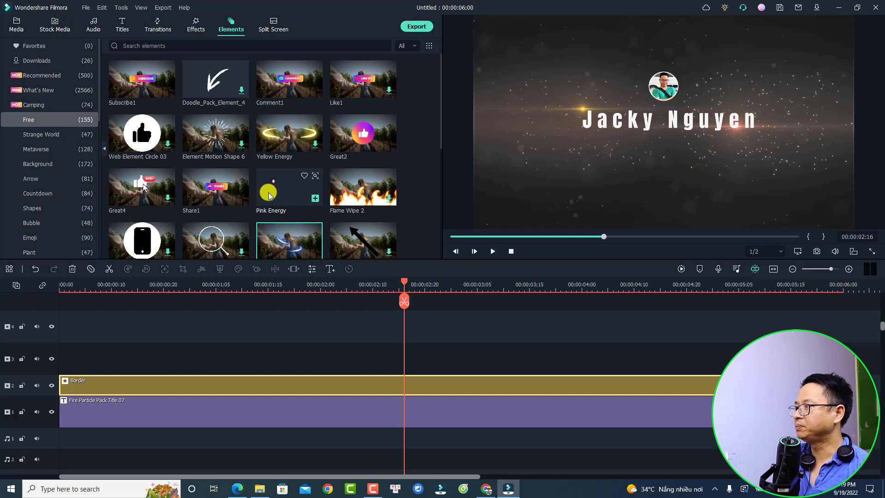
left_click_drag(268, 193, 405, 357)
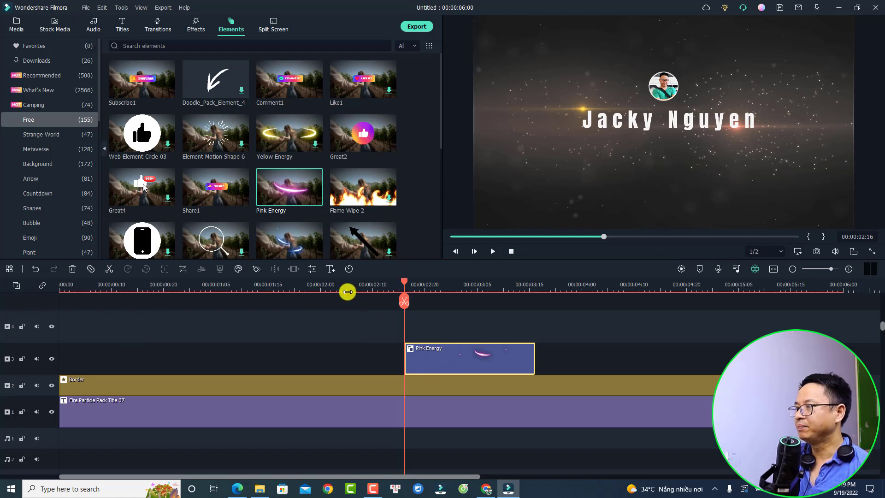
left_click(345, 289)
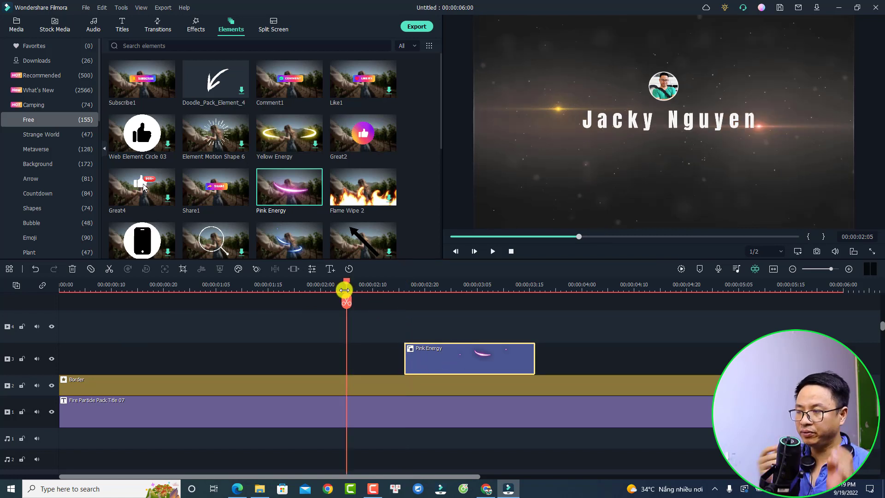
key("space")
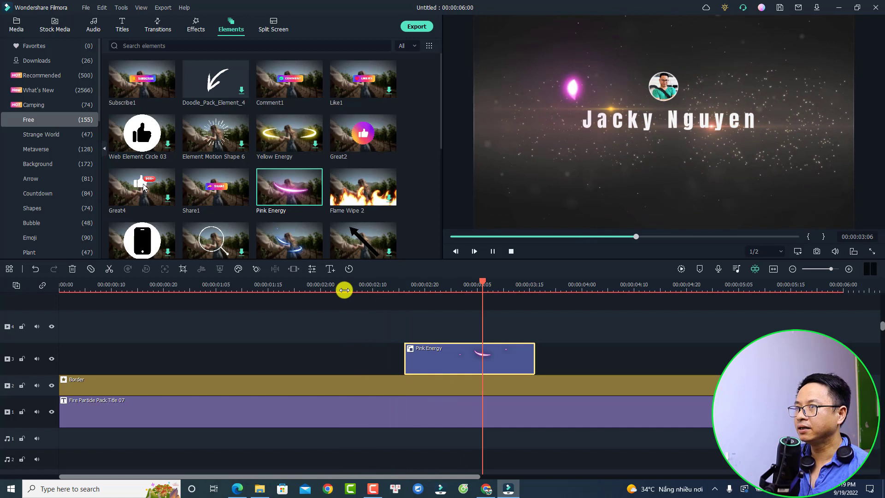
key("space")
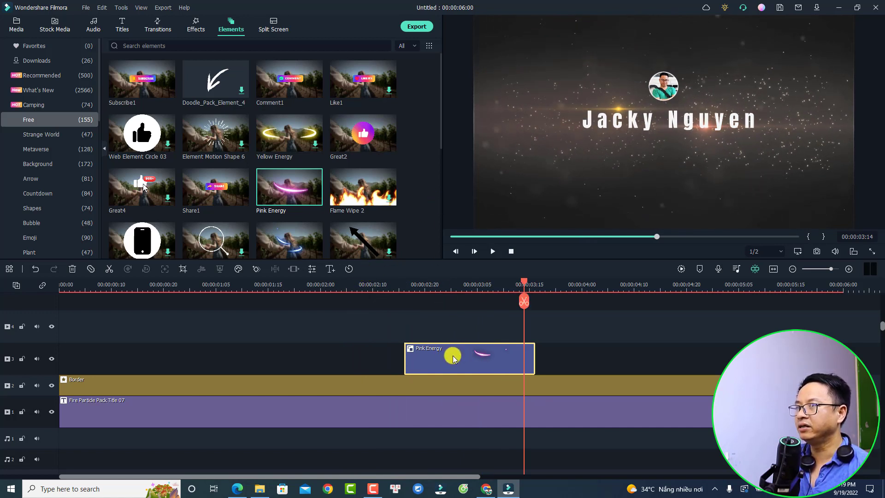
left_click(476, 290)
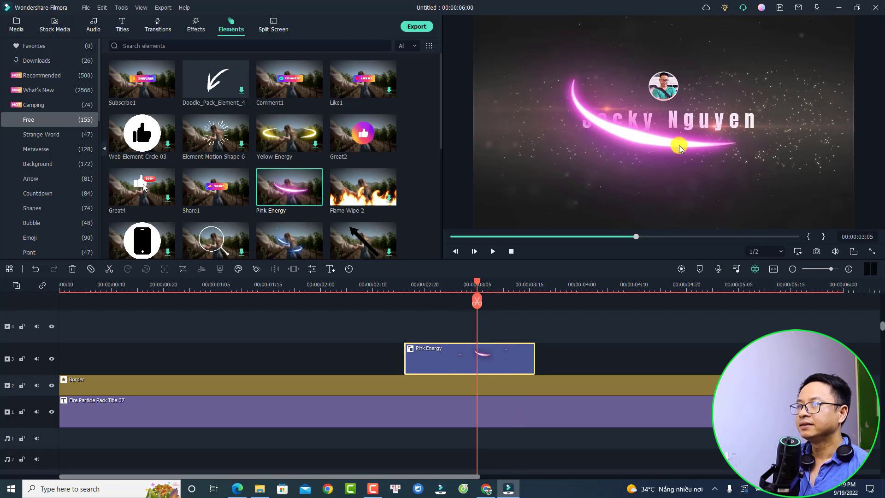
left_click(662, 136)
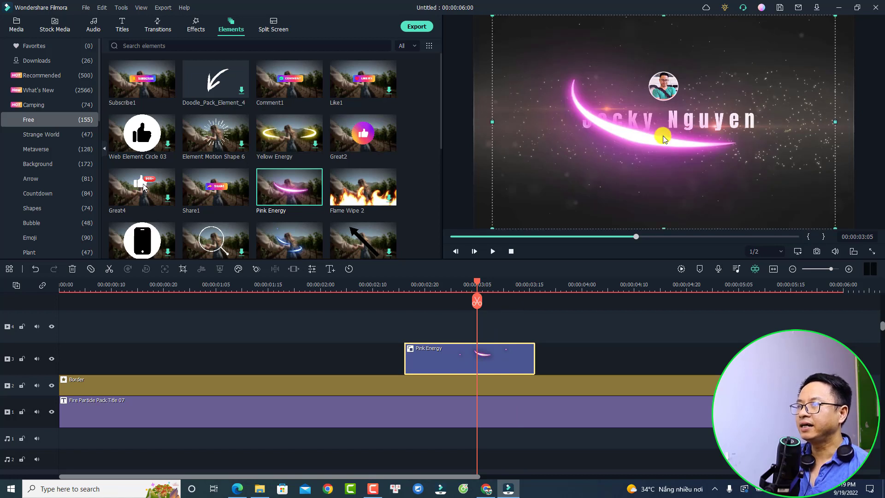
- Shrink, rotate clockwise and move the Pink Energy arc up-right beneath the name, then confirm
left_click(835, 16)
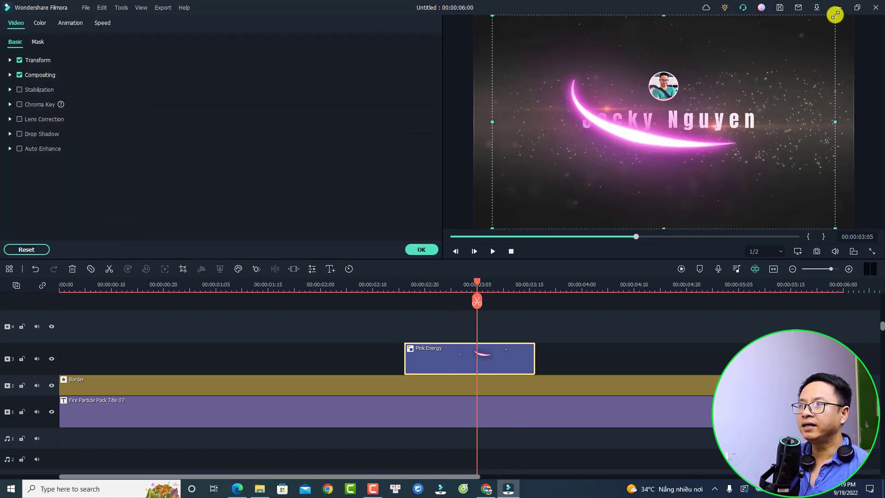
mouse_move(836, 16)
left_mouse_down()
mouse_move(715, 95)
mouse_move(700, 93)
left_mouse_up()
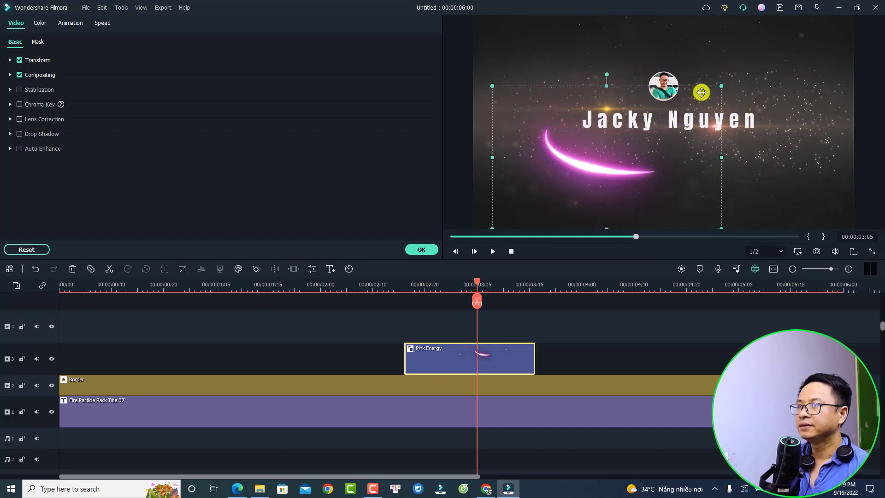
left_click_drag(607, 73, 591, 76)
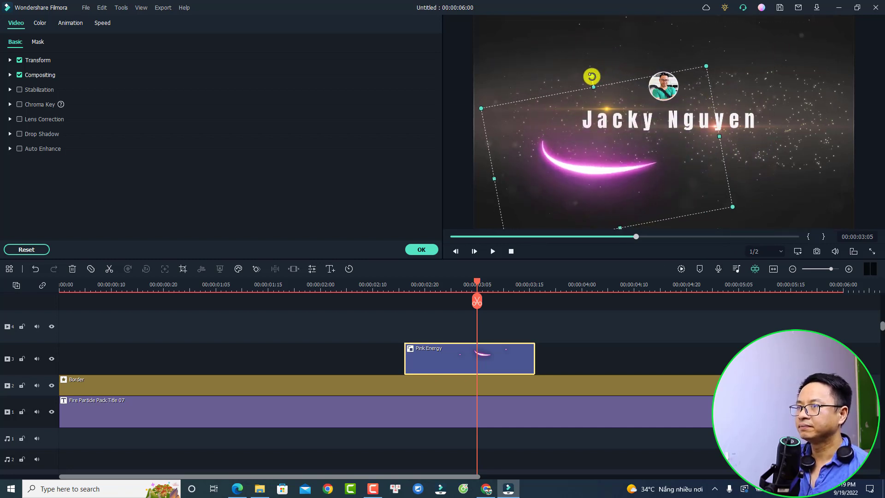
left_click_drag(592, 169, 662, 149)
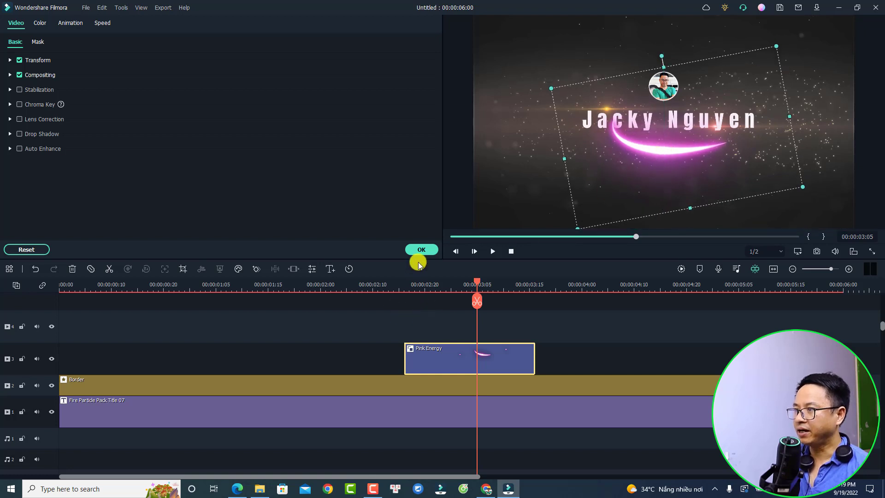
left_click(418, 250)
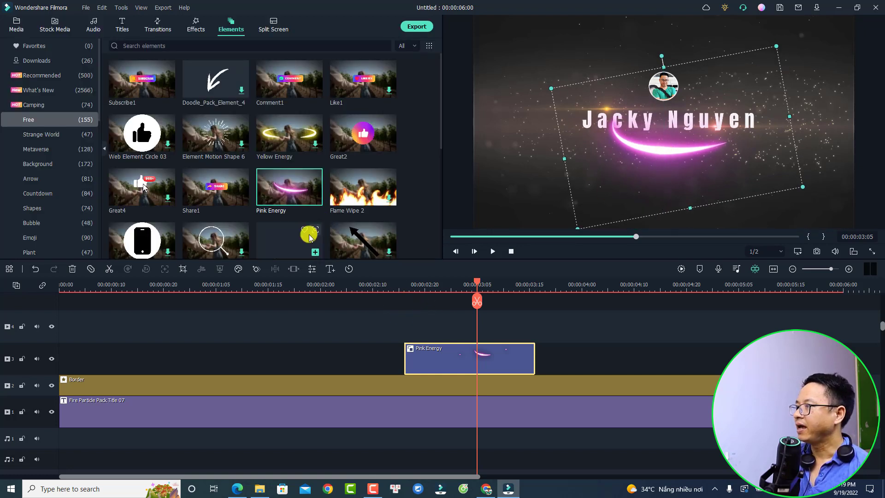
- Place Blue Energy 2 on track 4, shrinking and positioning its arc around the circular logo
scroll(298, 242, "down", 2)
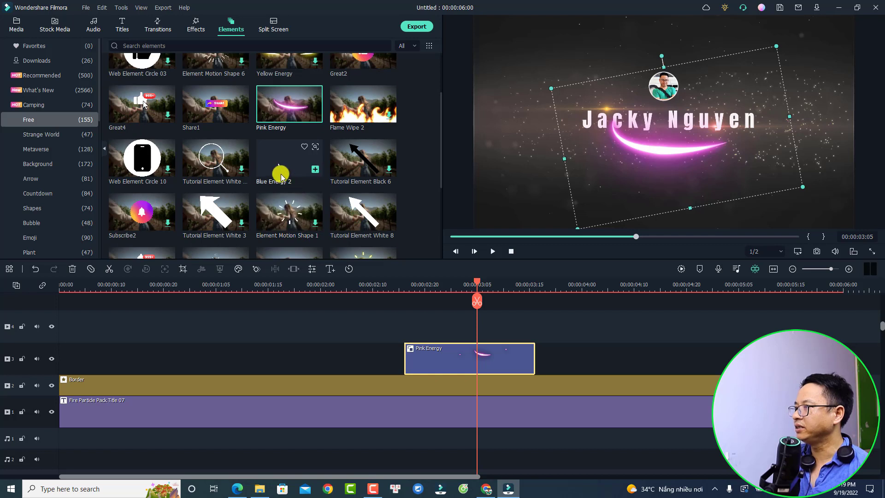
left_click_drag(280, 174, 409, 326)
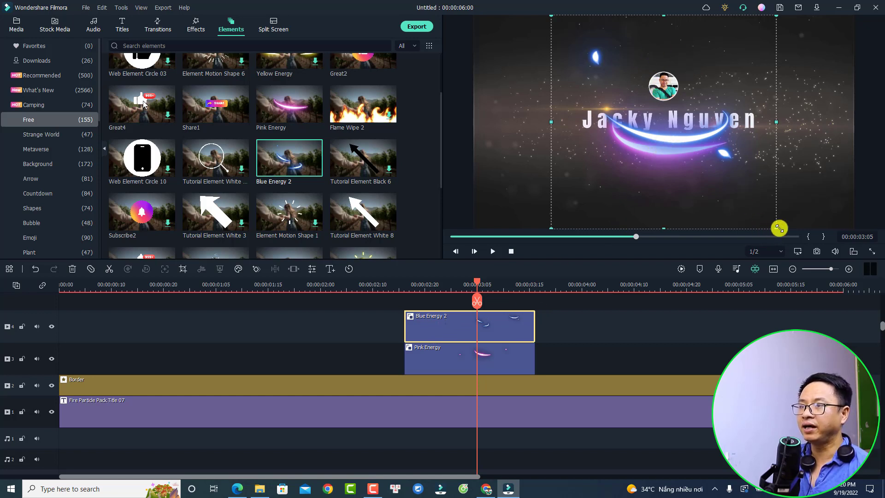
left_click_drag(777, 228, 676, 102)
left_click_drag(617, 83, 647, 60)
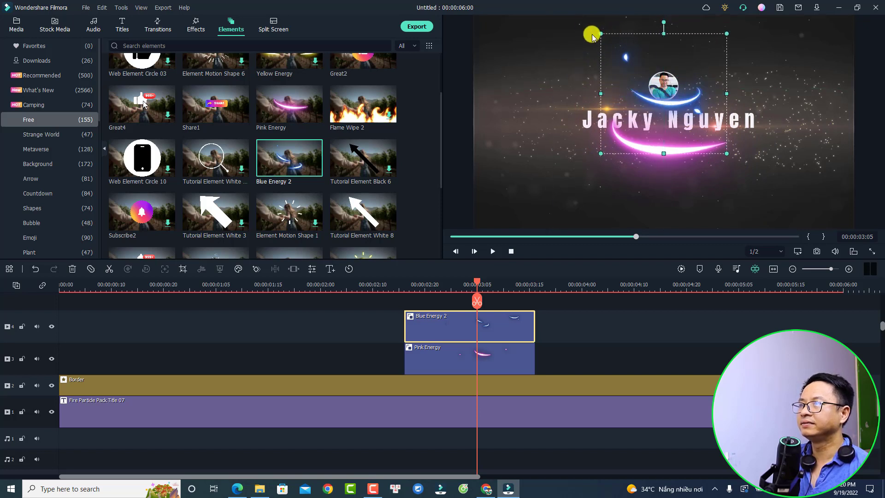
left_click_drag(600, 33, 618, 49)
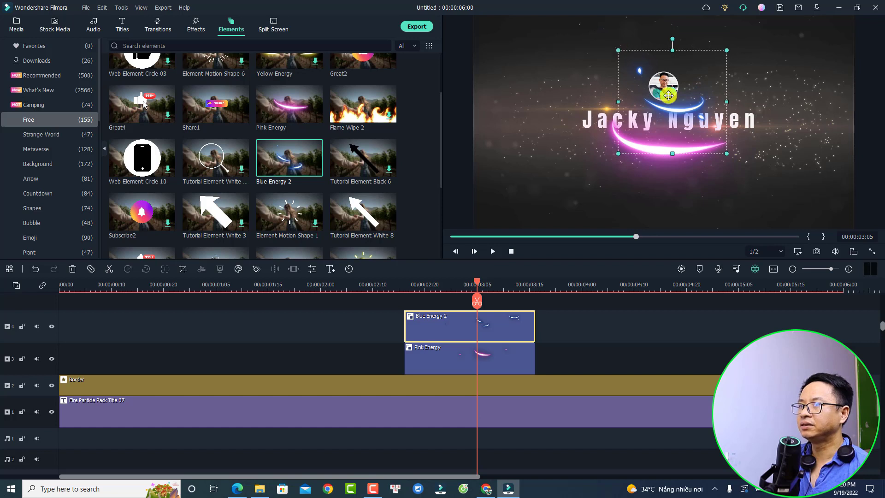
left_click_drag(673, 107, 664, 102)
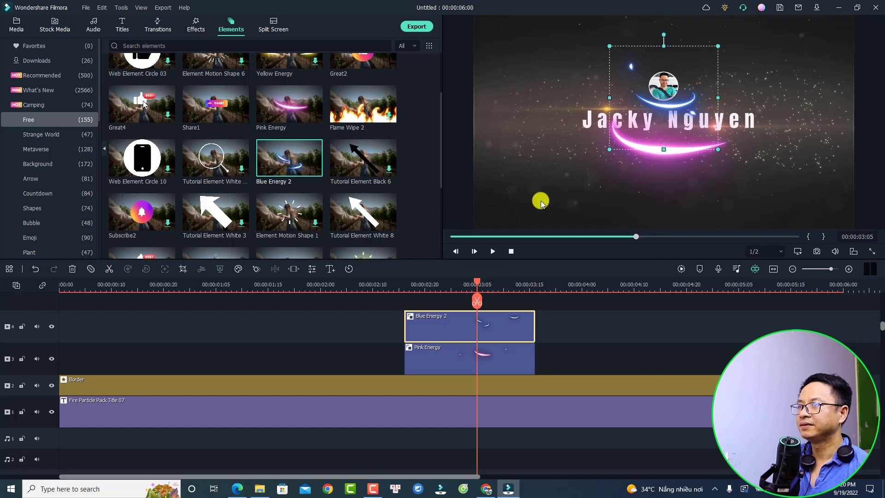
- Play the intro from just before the arcs appear to check both energy arcs
left_click(330, 290)
key("space")
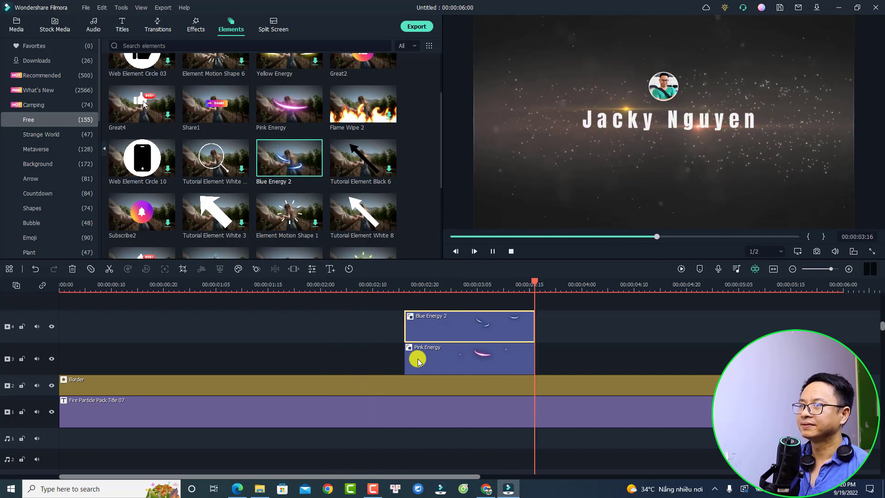
key("space")
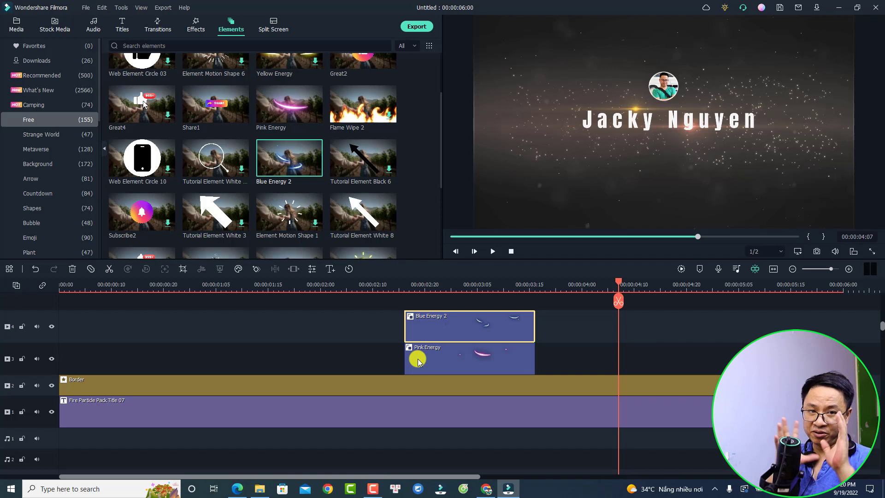
- Place the Dizzy (Sting) music from project media onto audio track 1 at 0:00
left_click(16, 25)
left_click_drag(282, 85, 296, 206)
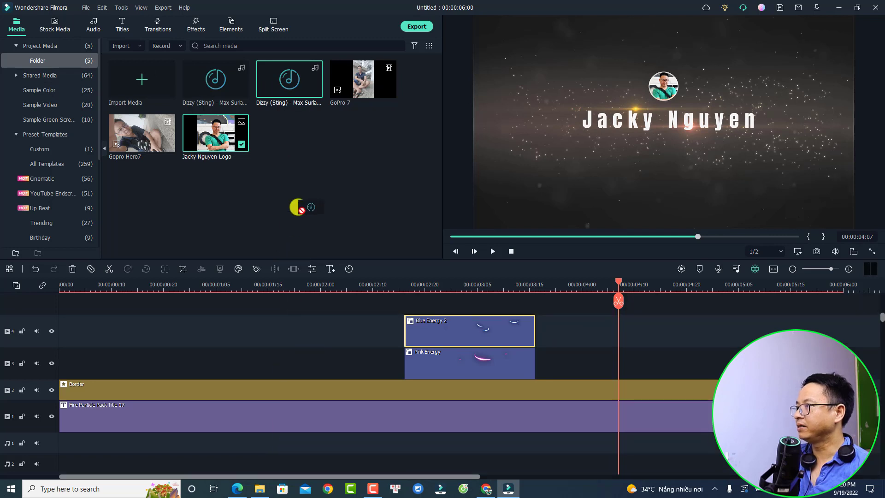
double_click(279, 96)
left_click_drag(282, 87, 314, 437)
- Play the intro with the music from the start, then park the playhead where the arcs appear
left_click(61, 287)
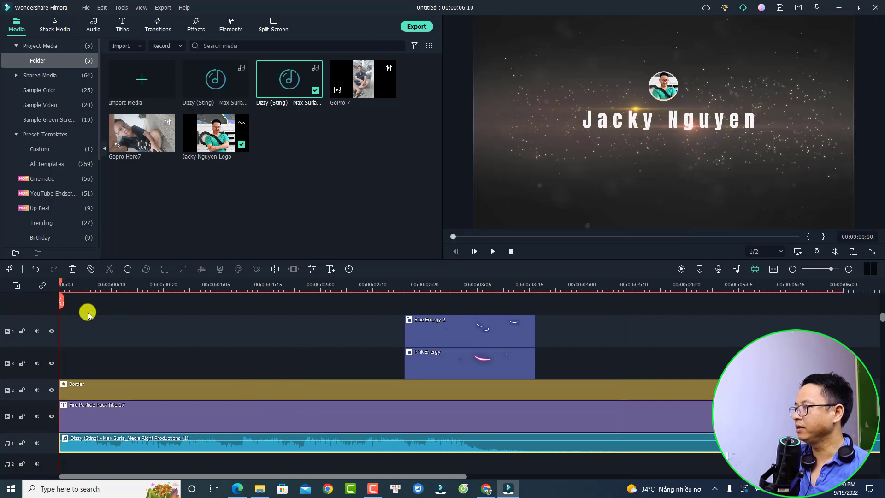
key("space")
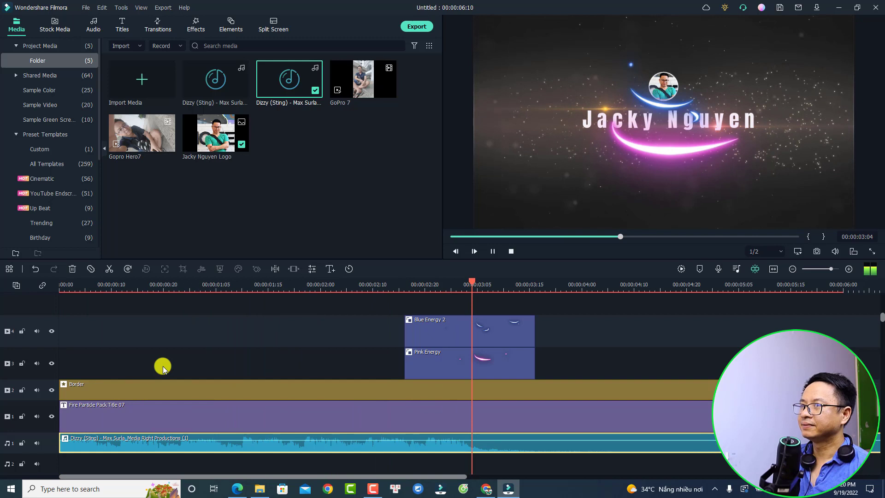
key("space")
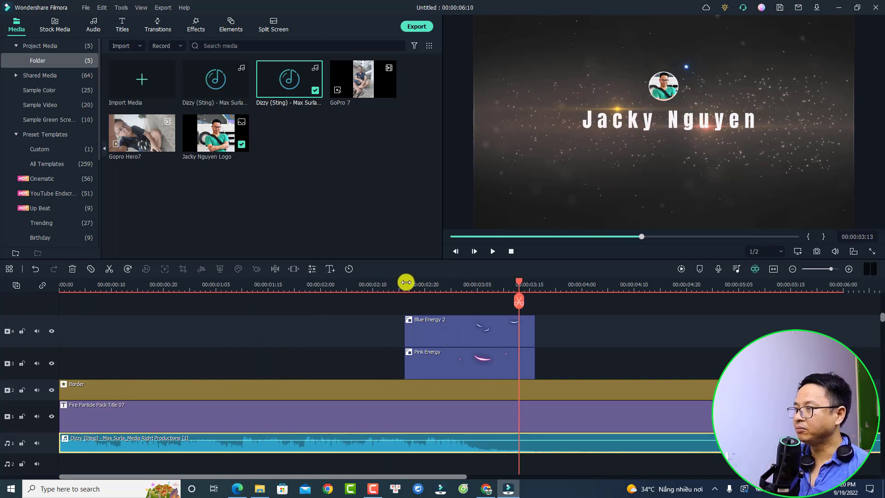
left_click(399, 285)
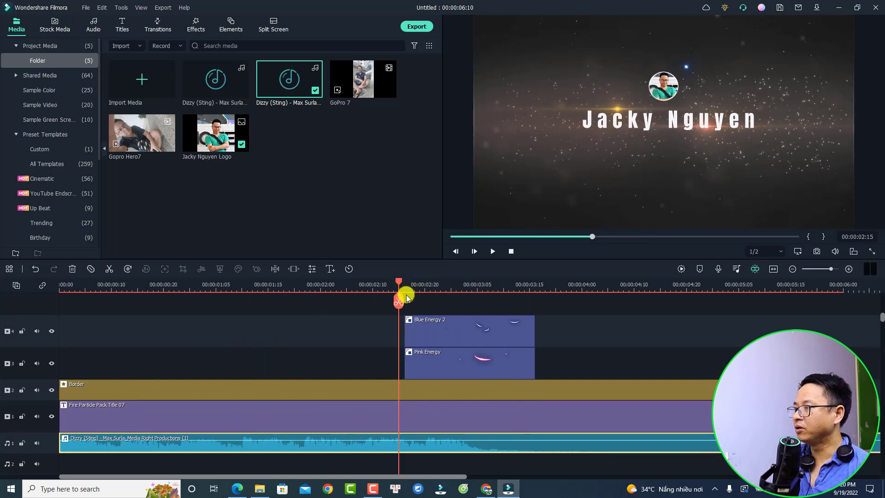
- Search the Free audio library for digital sounds using 'digt'
left_click(94, 29)
left_click(29, 109)
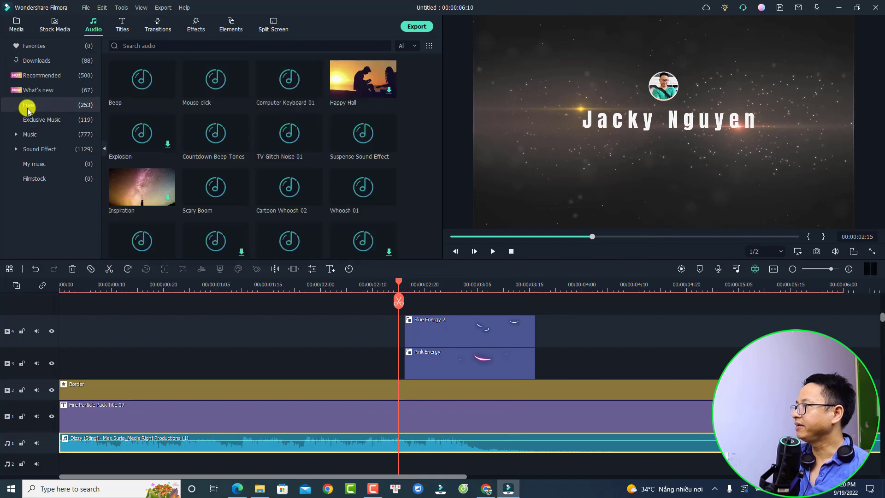
left_click(173, 48)
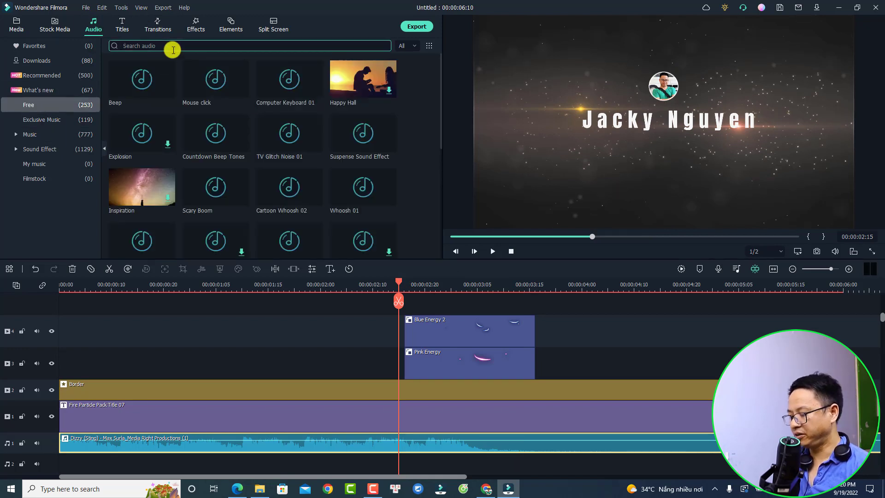
type("digt")
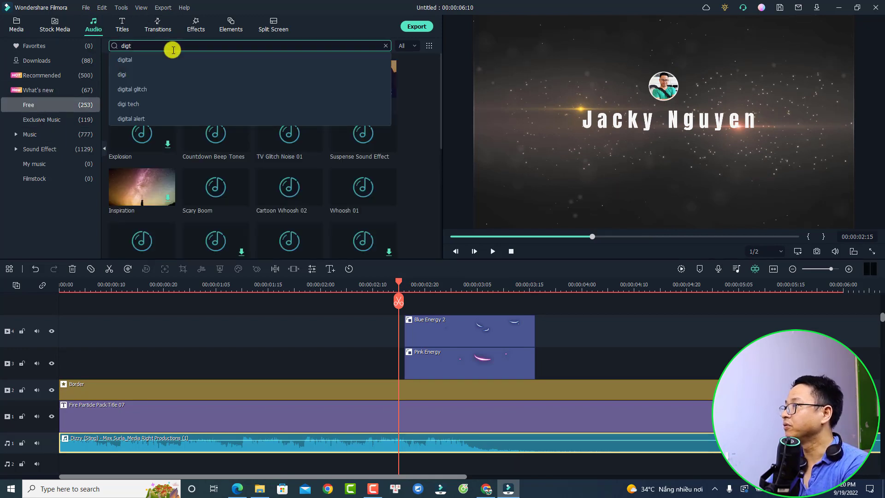
key("Return")
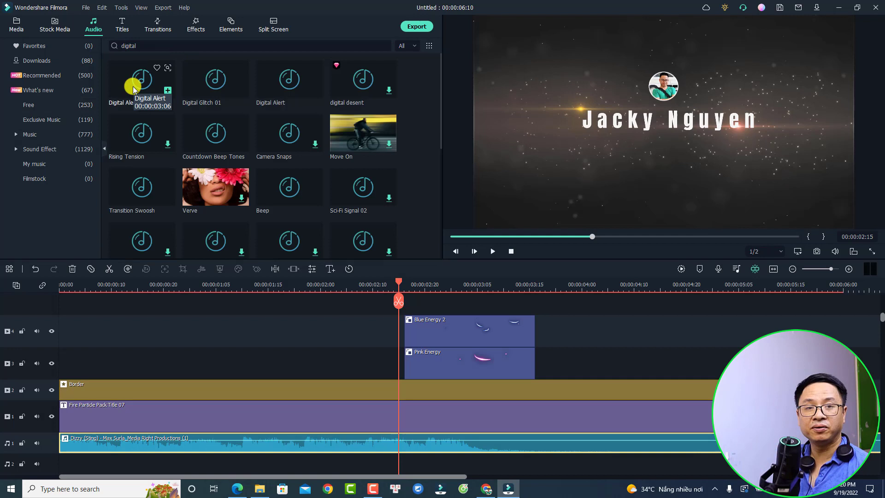
- Add Digital Alert to audio track 2 near 00:00:02:10 and preview it with the arcs
left_click_drag(133, 89, 390, 431)
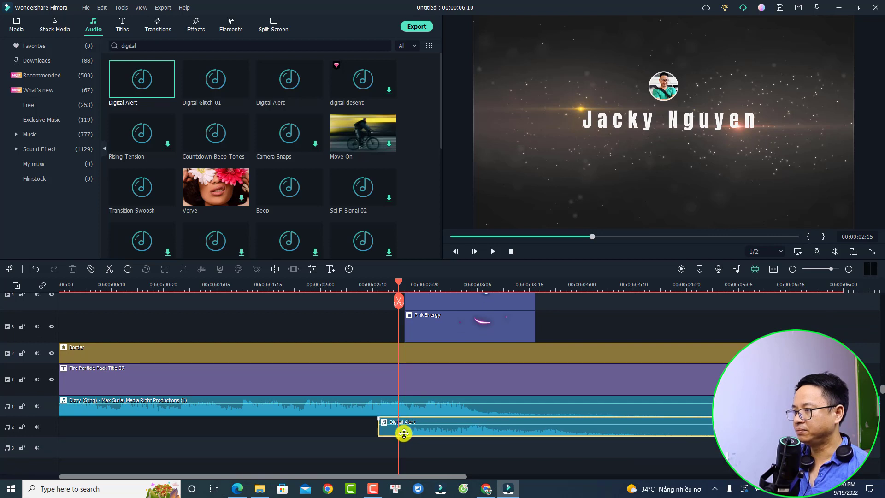
mouse_move(430, 425)
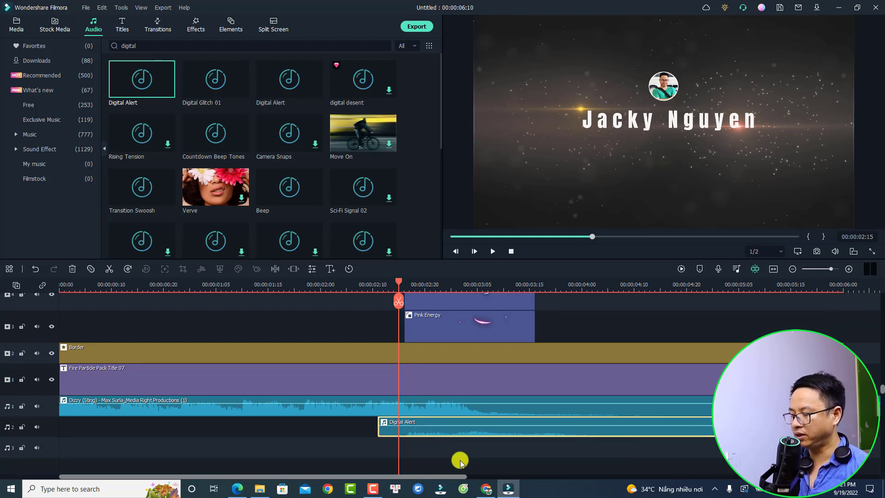
key("space")
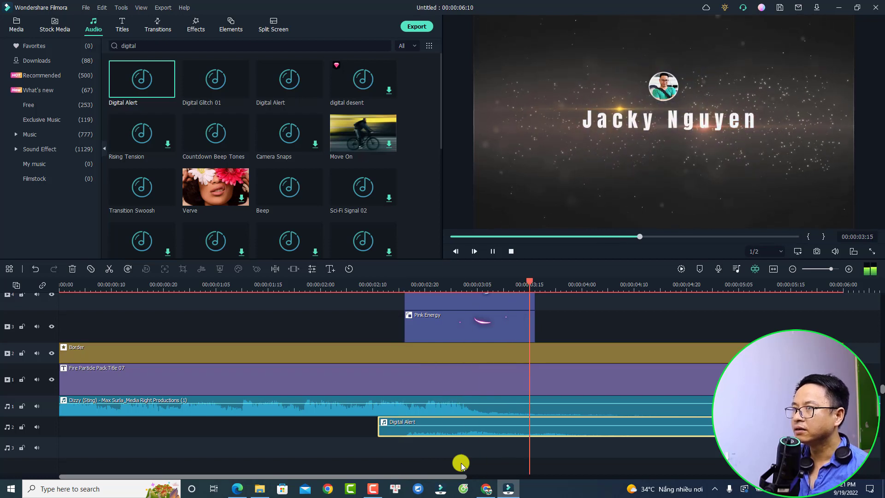
key("space")
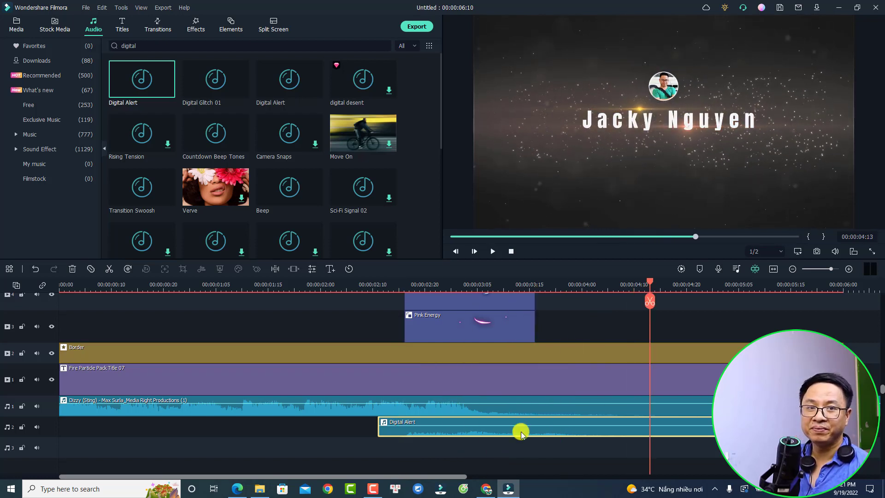